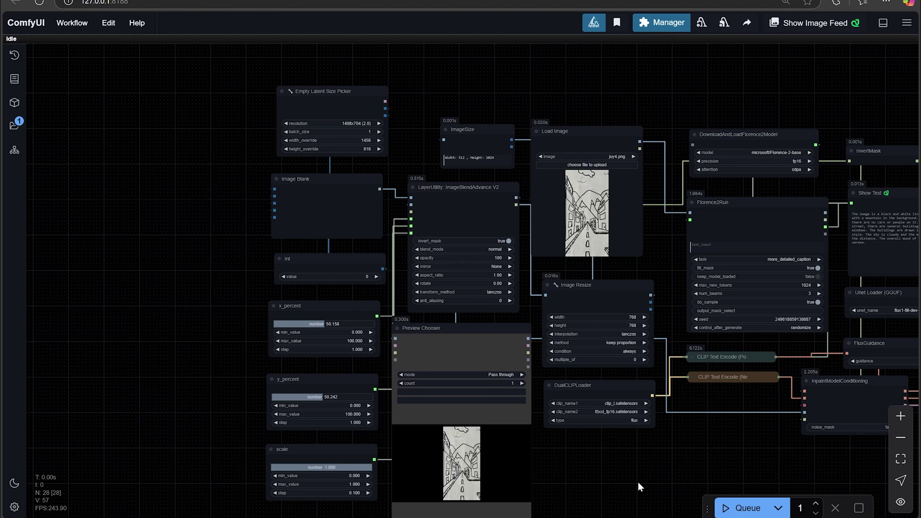
Step: Examine the overall node workflow and the model chosen in the Unet Loader (GGUF) node
left_click_drag(654, 473, 646, 445)
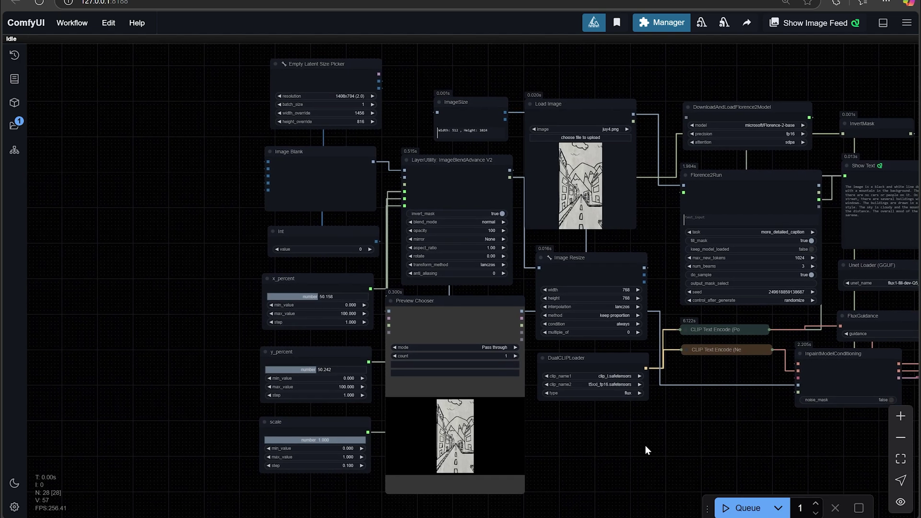
mouse_move(652, 446)
left_mouse_down()
mouse_move(632, 433)
mouse_move(637, 441)
left_mouse_up()
scroll(634, 442, "down", 2)
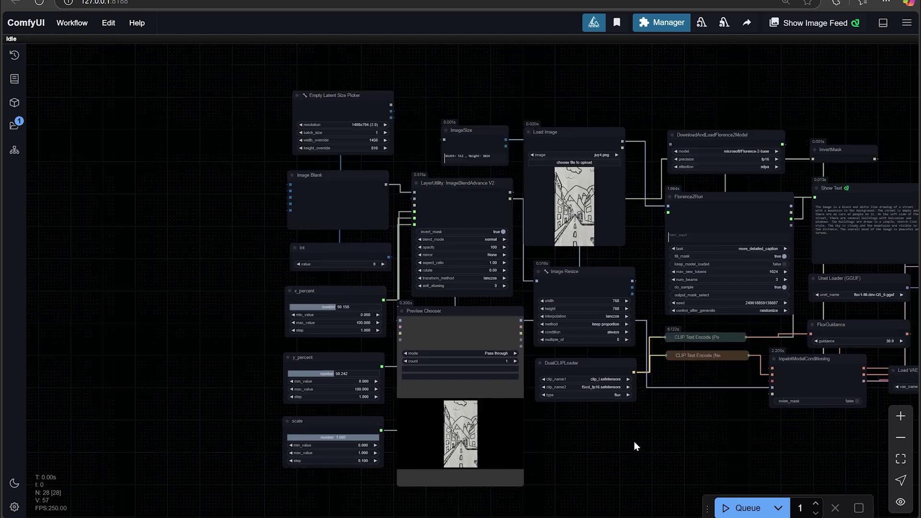
scroll(634, 443, "up", 2)
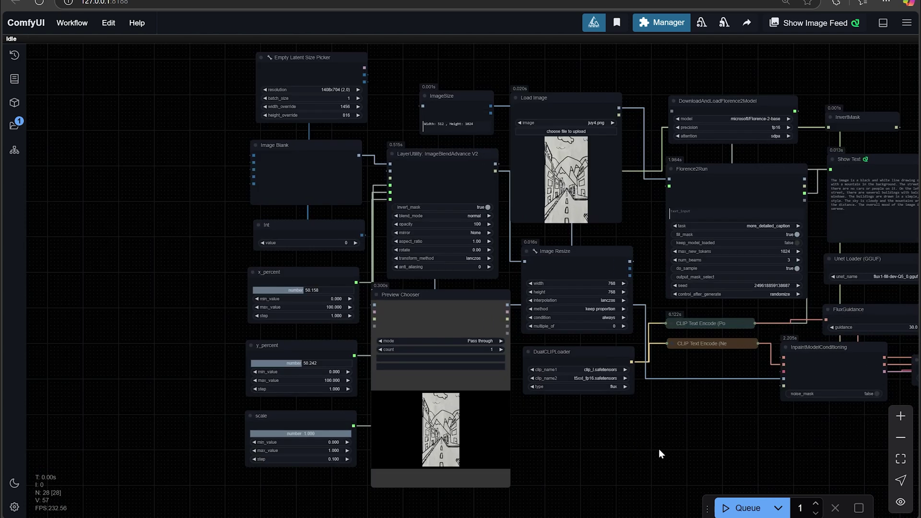
left_click_drag(658, 448, 687, 424)
scroll(660, 427, "up", 2)
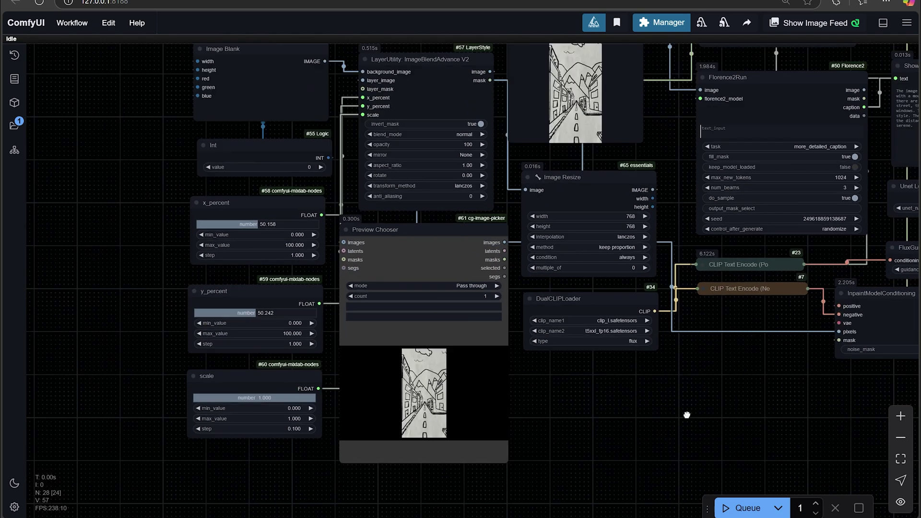
left_click_drag(805, 401, 602, 445)
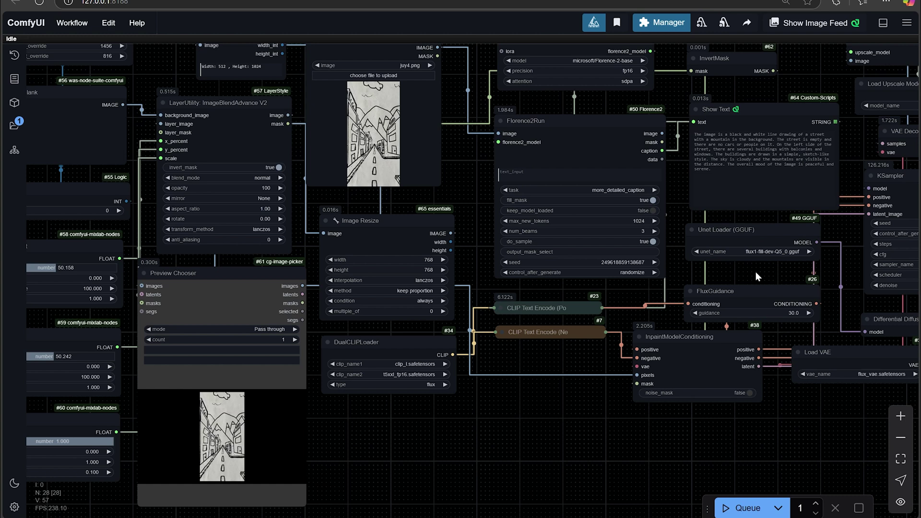
left_click_drag(775, 241, 777, 240)
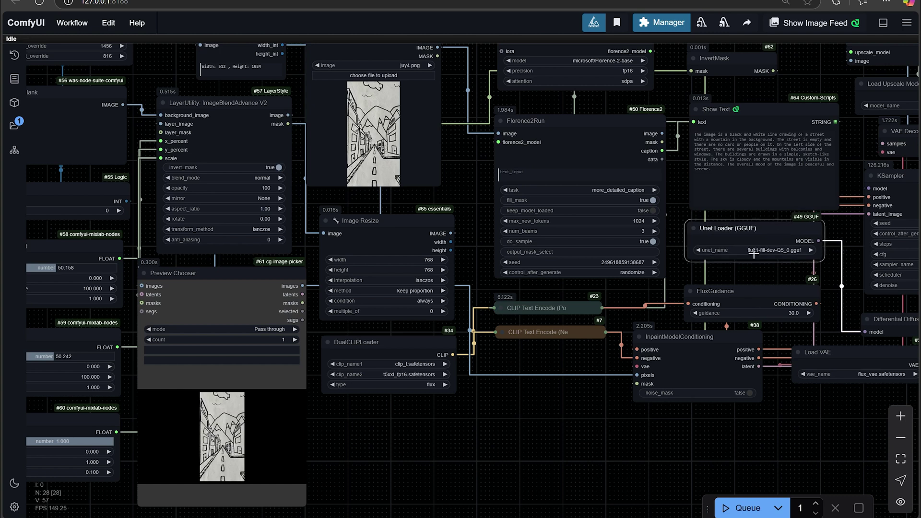
scroll(565, 433, "down", 2)
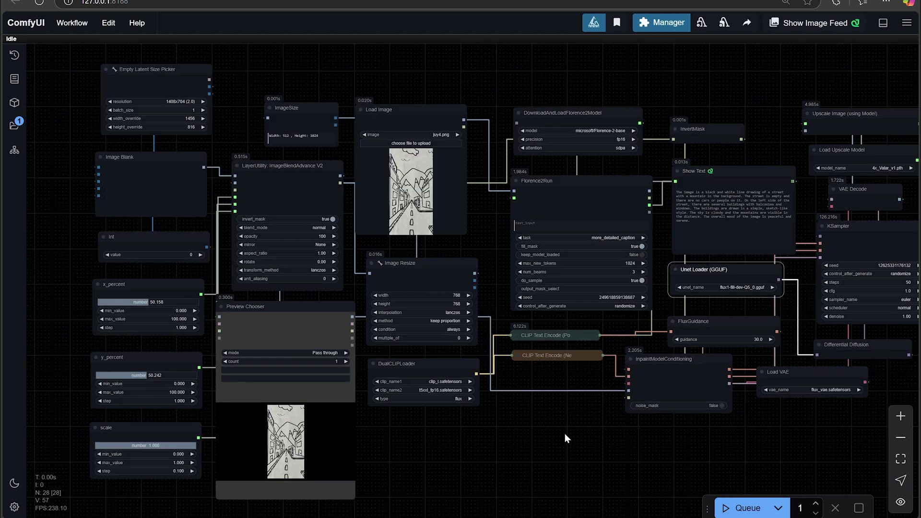
Step: Examine the Load Image node with the street sketch juy4.png and its connections to neighbouring nodes
scroll(466, 246, "up", 2)
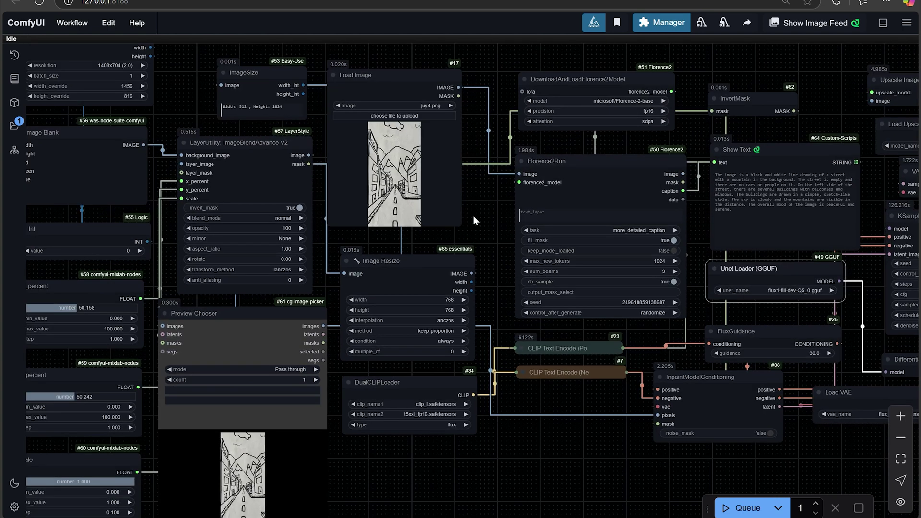
left_click_drag(473, 221, 603, 188)
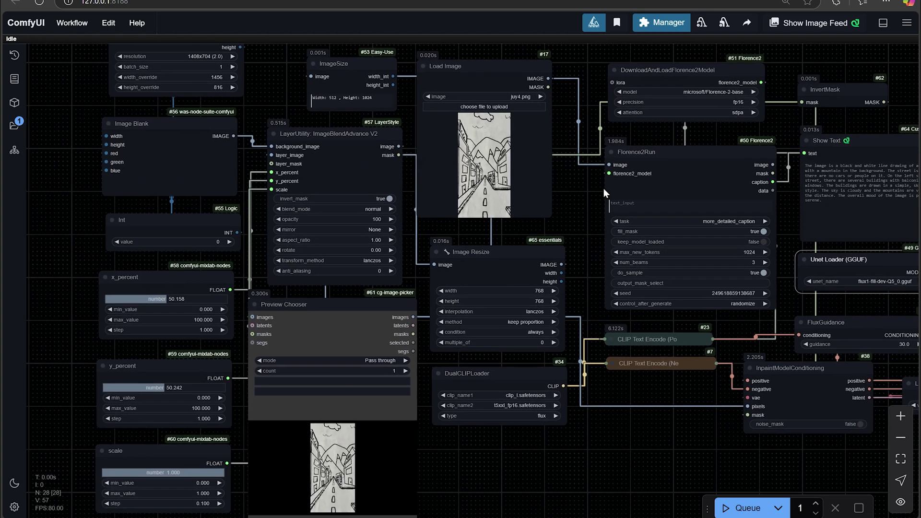
left_click_drag(604, 188, 636, 198)
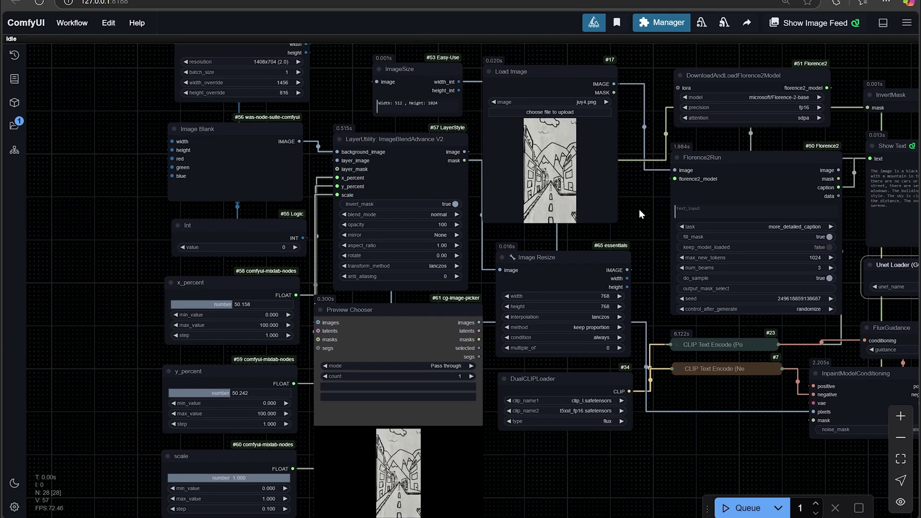
left_click_drag(638, 210, 640, 218)
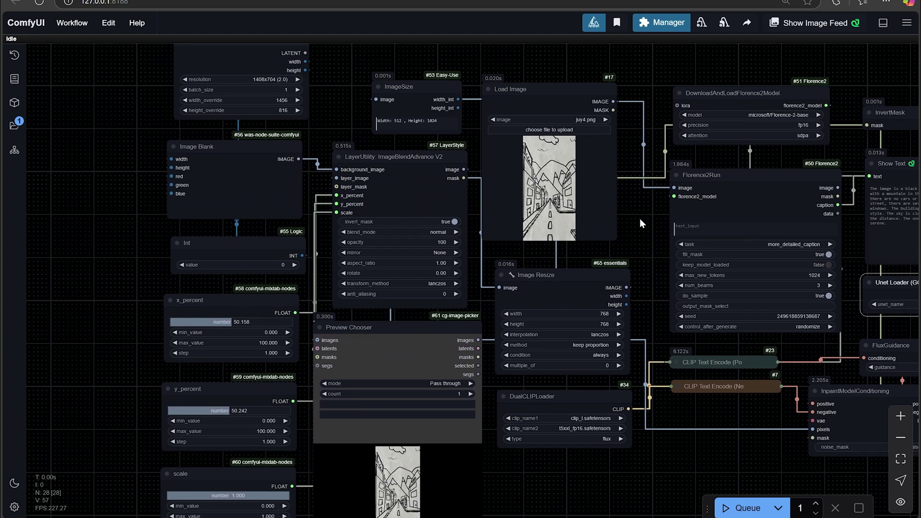
scroll(640, 218, "down", 1)
left_click_drag(699, 463, 671, 459)
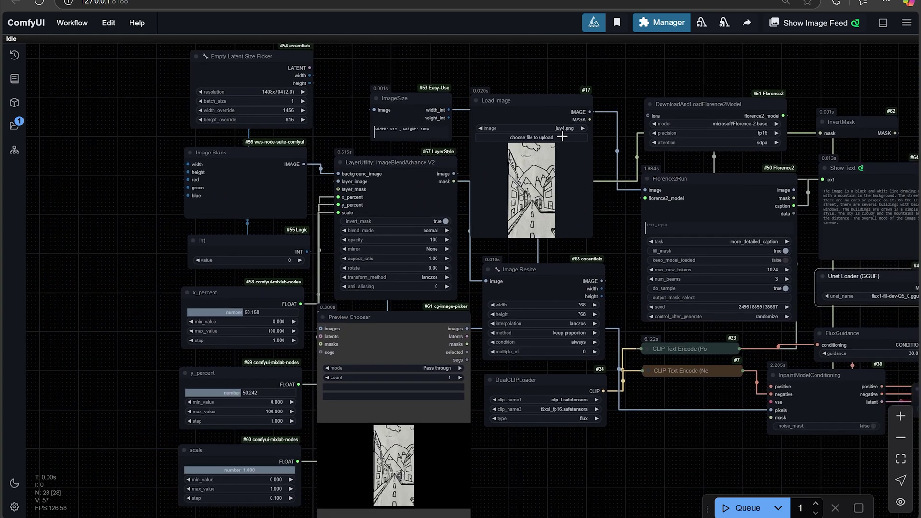
left_click(534, 100)
left_click_drag(524, 96, 526, 93)
scroll(602, 214, "up", 1)
scroll(603, 214, "up", 3)
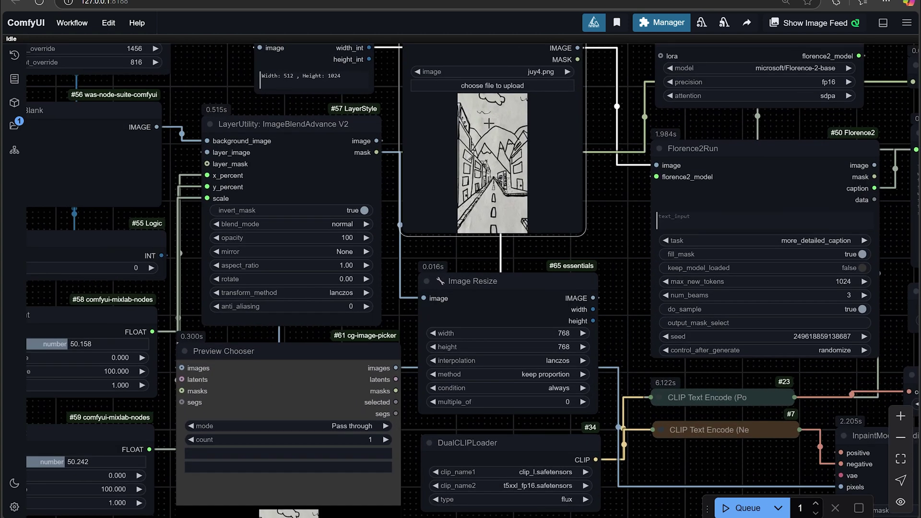
left_click_drag(610, 197, 666, 200)
scroll(498, 199, "down", 1)
scroll(497, 199, "down", 2)
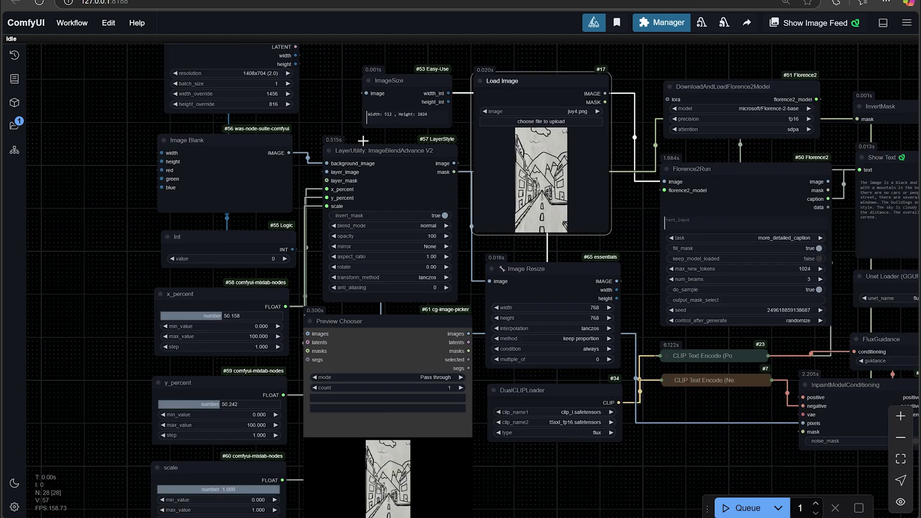
Step: Review the resolutions offered by the Empty Latent Size Picker node without choosing a different one
left_click_drag(301, 86, 321, 104)
left_click_drag(252, 54, 255, 57)
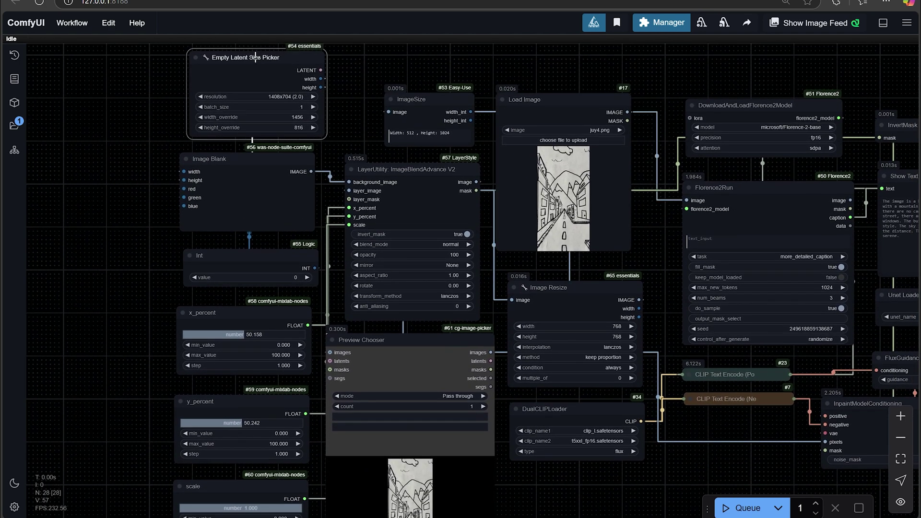
mouse_move(364, 128)
left_mouse_down()
mouse_move(362, 100)
mouse_move(362, 131)
left_mouse_up()
left_click(307, 110)
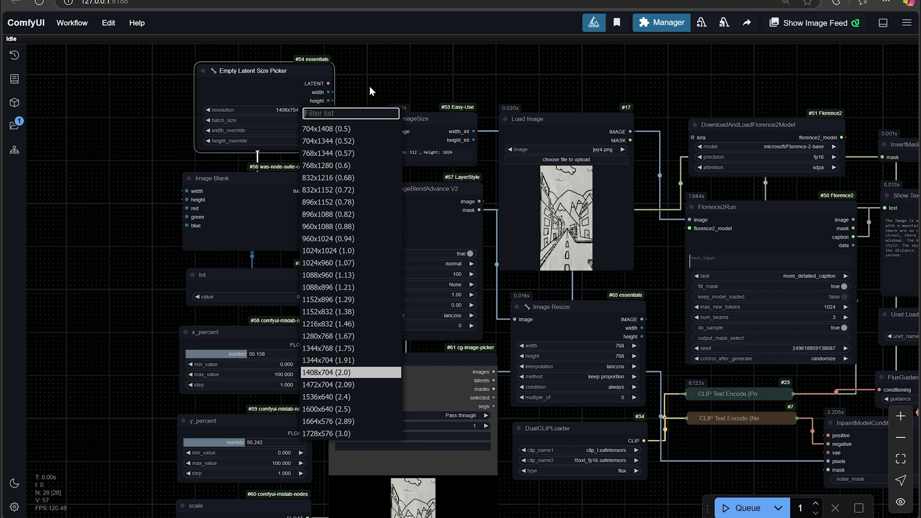
left_click(373, 71)
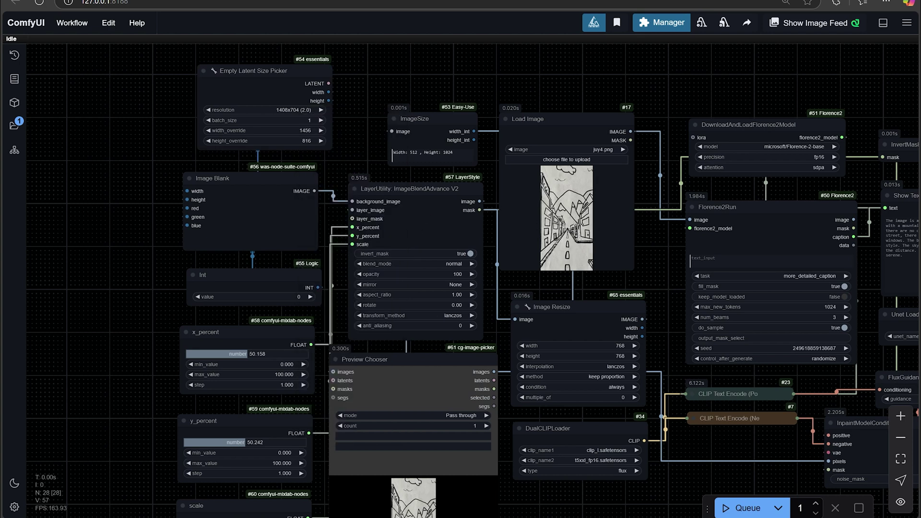
Step: Review the blend modes offered by the ImageBlendAdvance V2 node without choosing a different one
left_click_drag(371, 163, 356, 131)
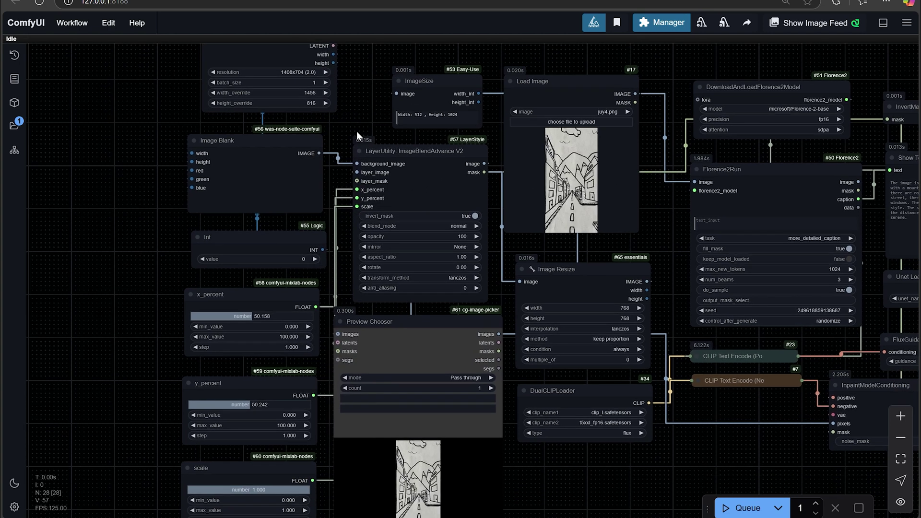
scroll(356, 131, "down", 1)
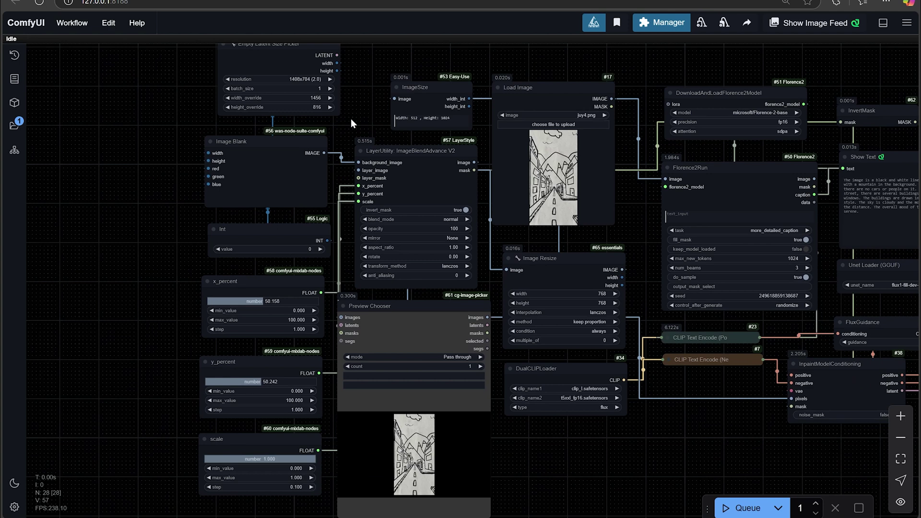
left_click_drag(357, 107, 344, 83)
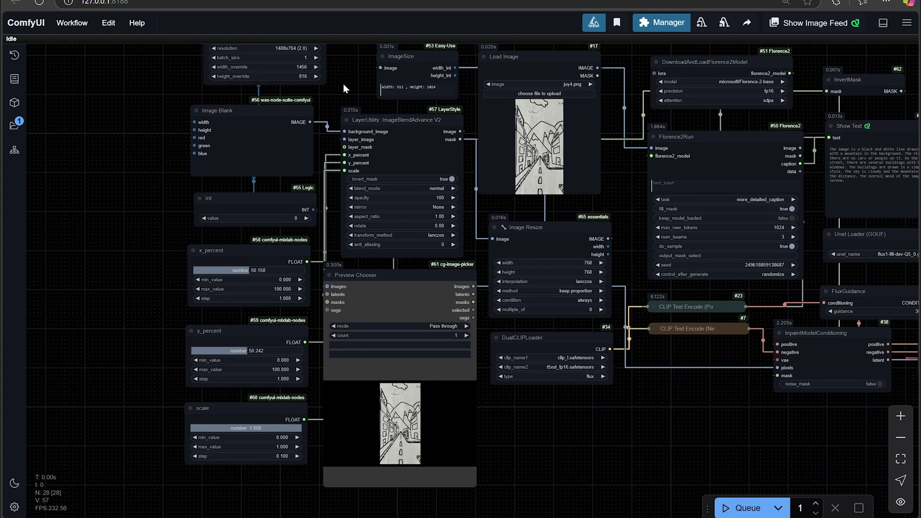
left_click(410, 137)
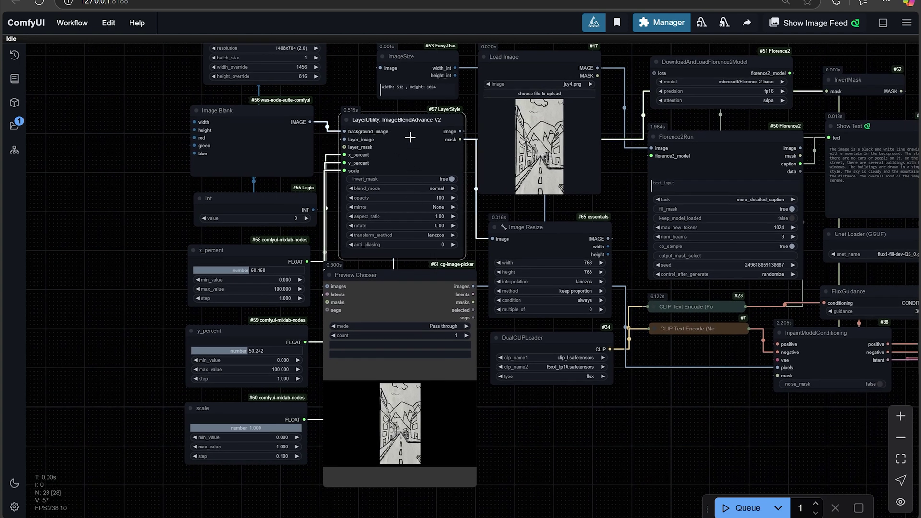
left_click(418, 189)
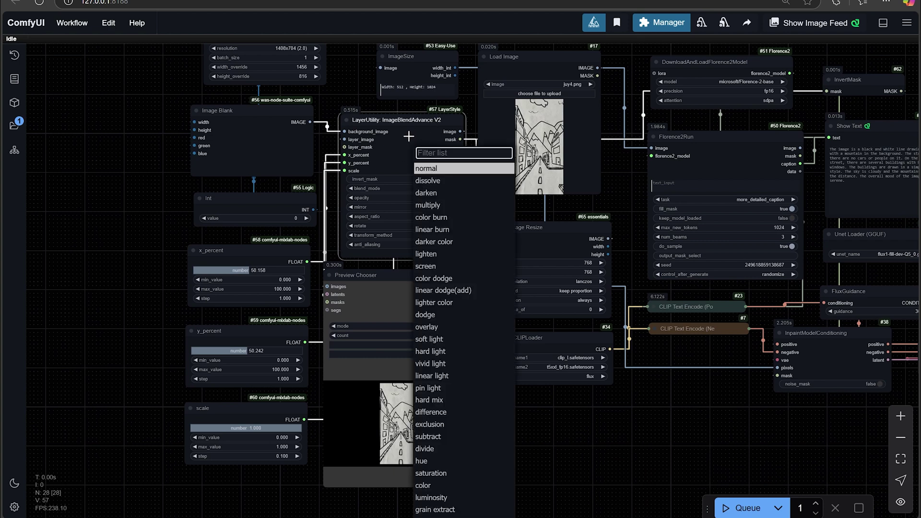
left_click(408, 137)
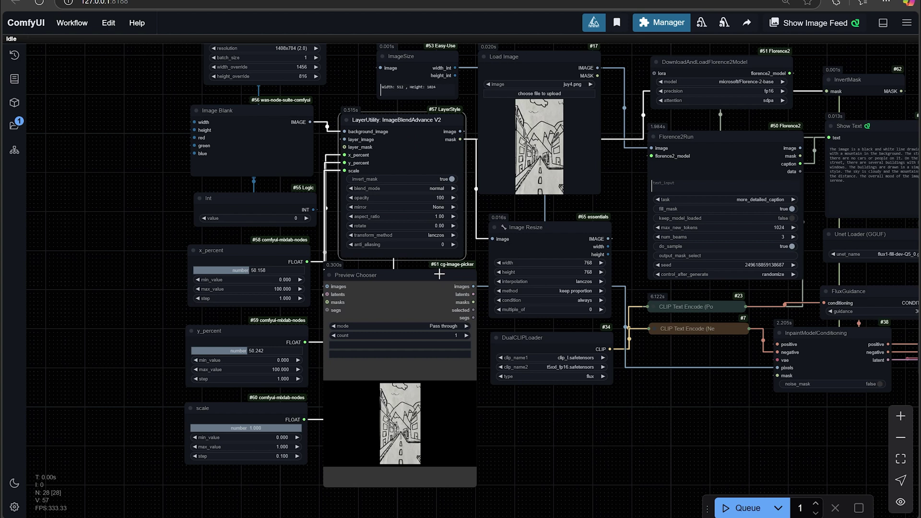
left_click(435, 188)
scroll(406, 228, "down", 1)
scroll(194, 278, "up", 2)
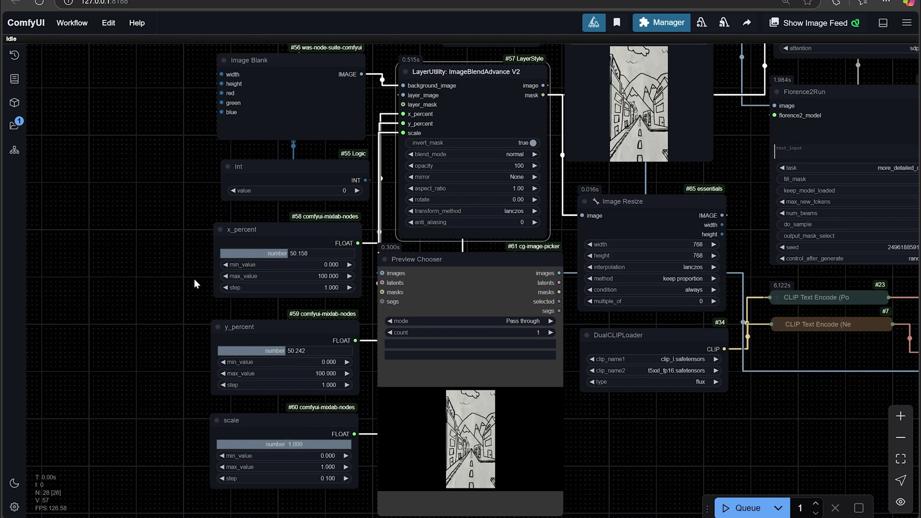
Step: Shift the y_percent and x_percent nodes slightly upward and the Preview Chooser node slightly right and down on the canvas
left_click_drag(193, 278, 192, 197)
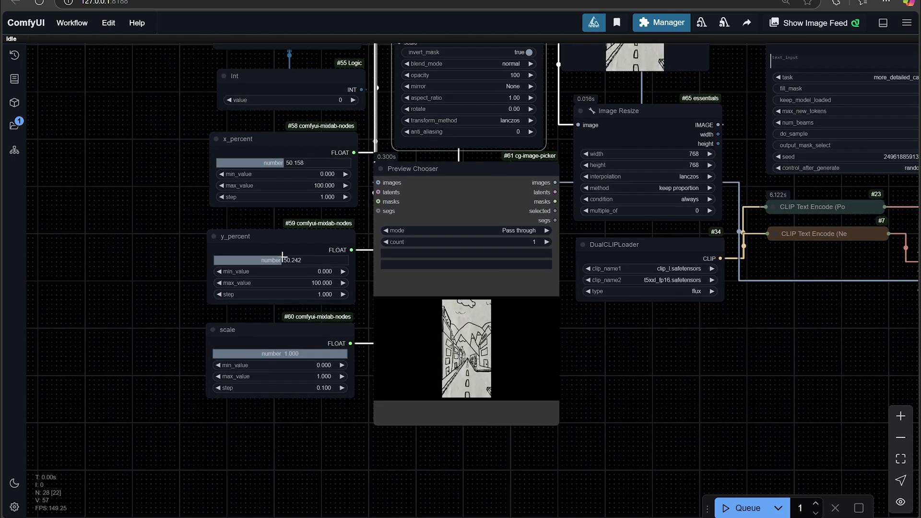
left_click_drag(298, 235, 299, 227)
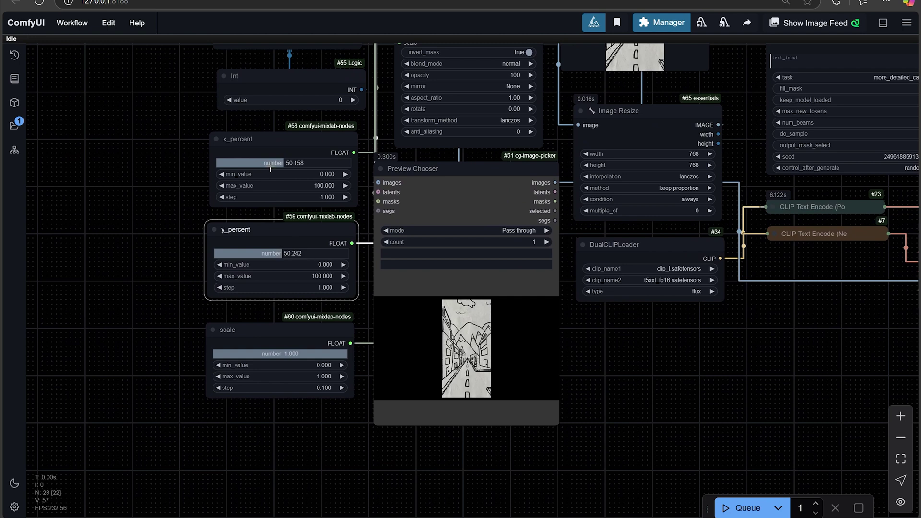
left_click_drag(294, 140, 287, 135)
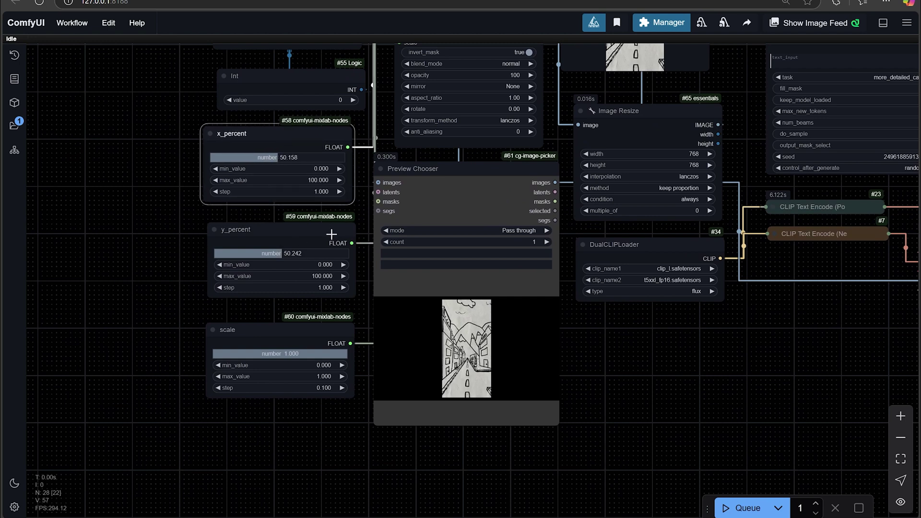
left_click_drag(330, 233, 333, 231)
left_click_drag(444, 173, 456, 180)
left_click_drag(596, 361, 436, 407)
scroll(531, 419, "down", 2)
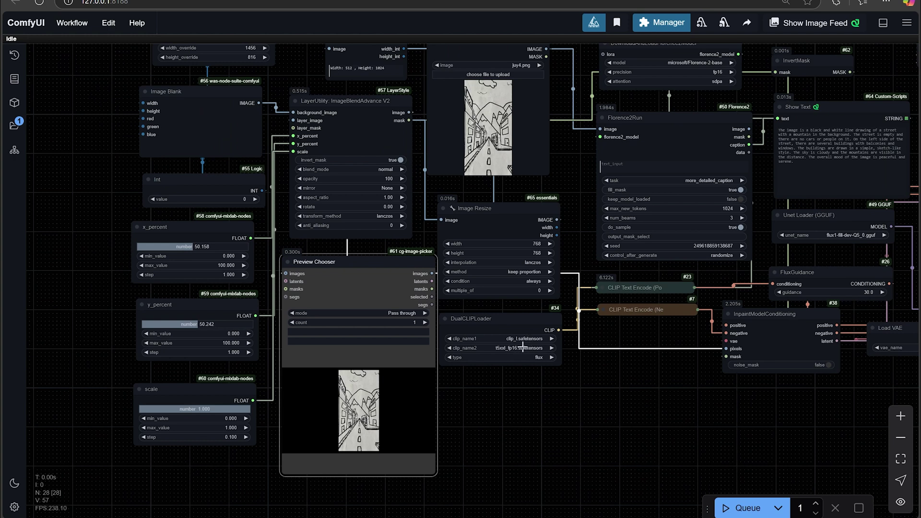
Step: Move the DownloadAndLoadFlorence2Model and Florence2Run nodes slightly upward on the canvas
left_click_drag(649, 393, 632, 444)
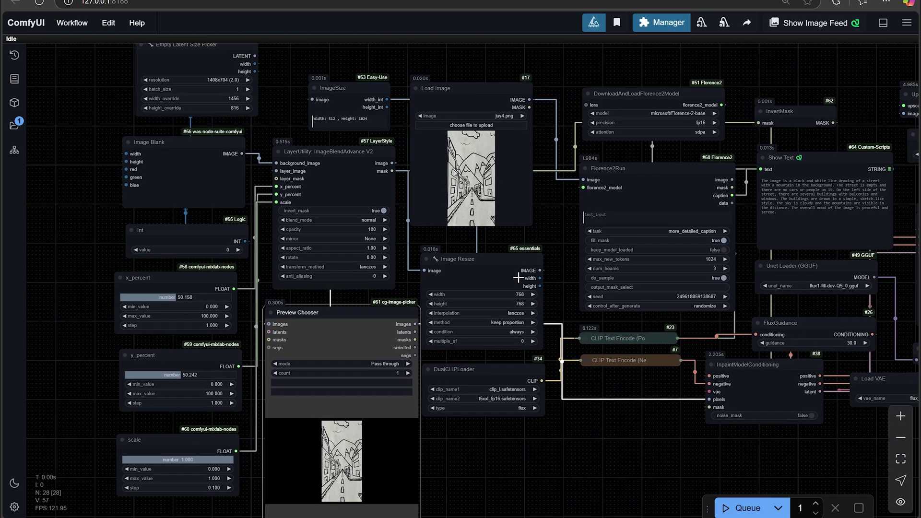
left_click_drag(558, 213, 546, 221)
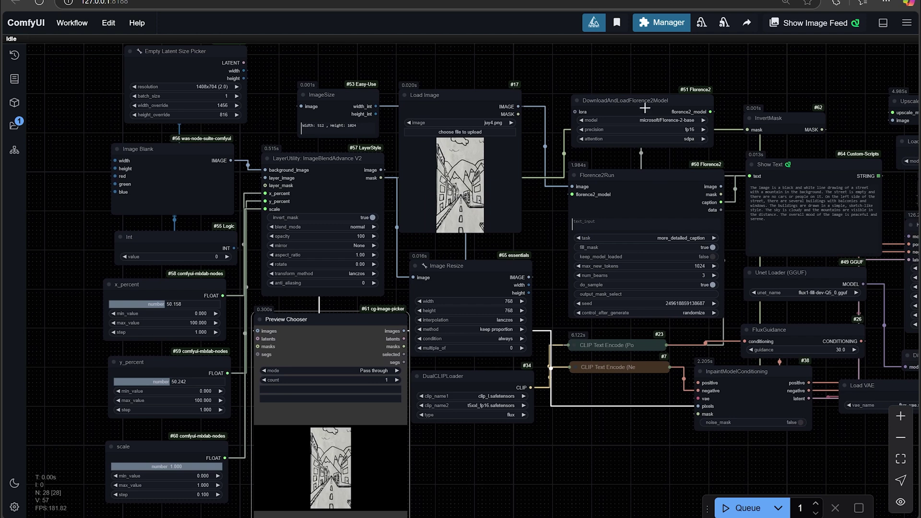
mouse_move(645, 105)
left_mouse_down()
mouse_move(646, 89)
mouse_move(649, 98)
left_mouse_up()
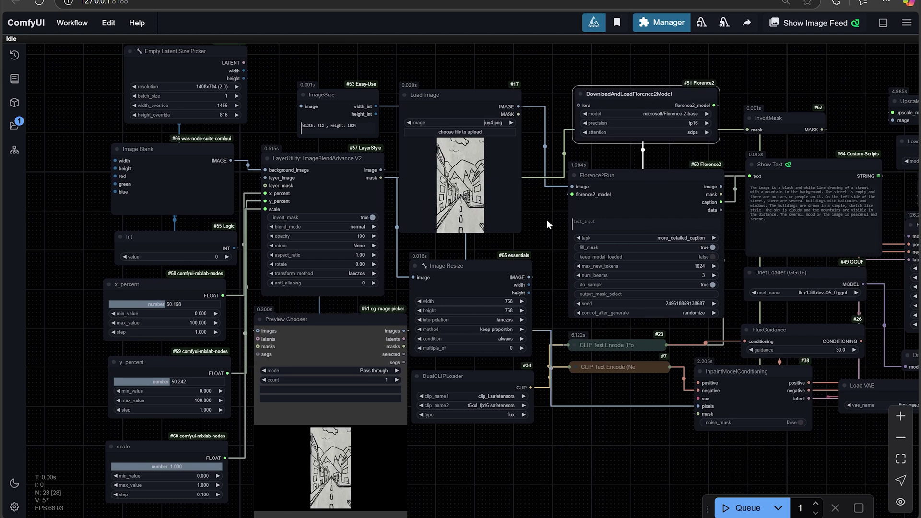
left_click_drag(666, 91, 663, 91)
left_click_drag(650, 170, 650, 164)
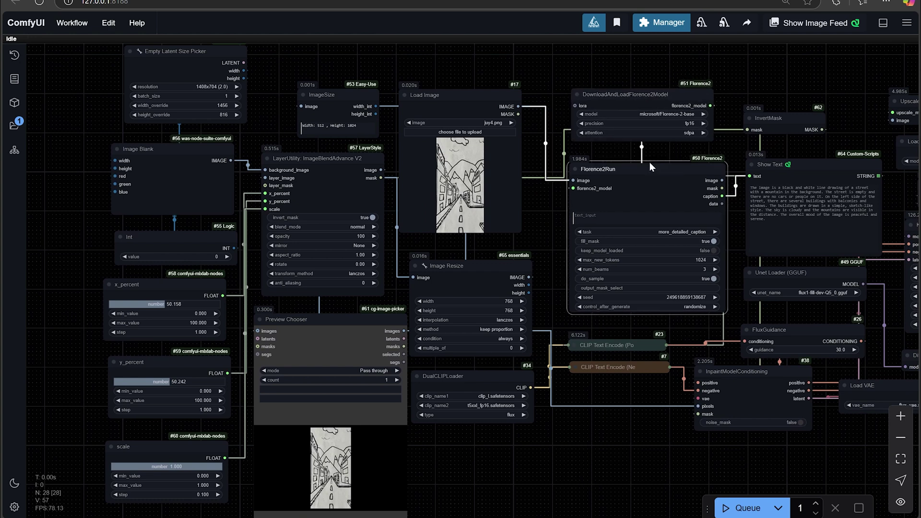
Step: Examine the Florence2Run settings and the generated caption in the connected Show Text node
left_click_drag(550, 222, 537, 226)
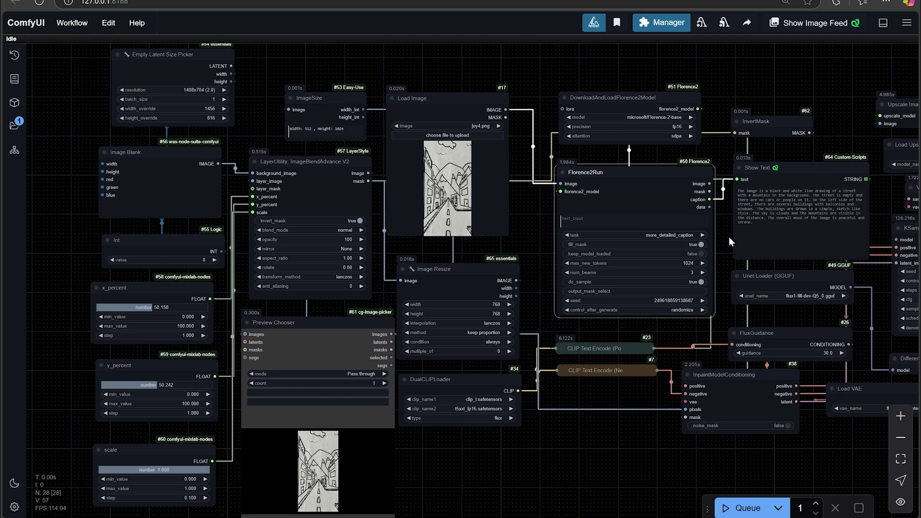
scroll(726, 235, "up", 5)
scroll(703, 208, "down", 2)
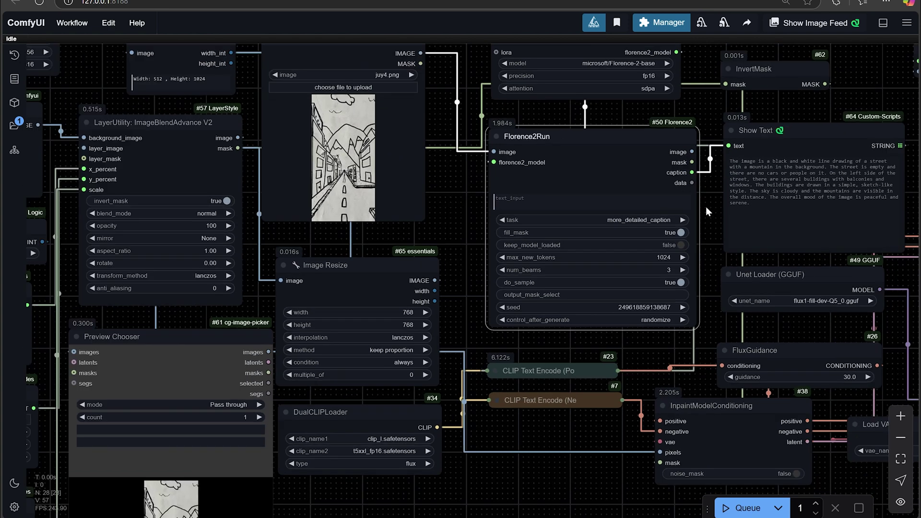
scroll(745, 198, "up", 1)
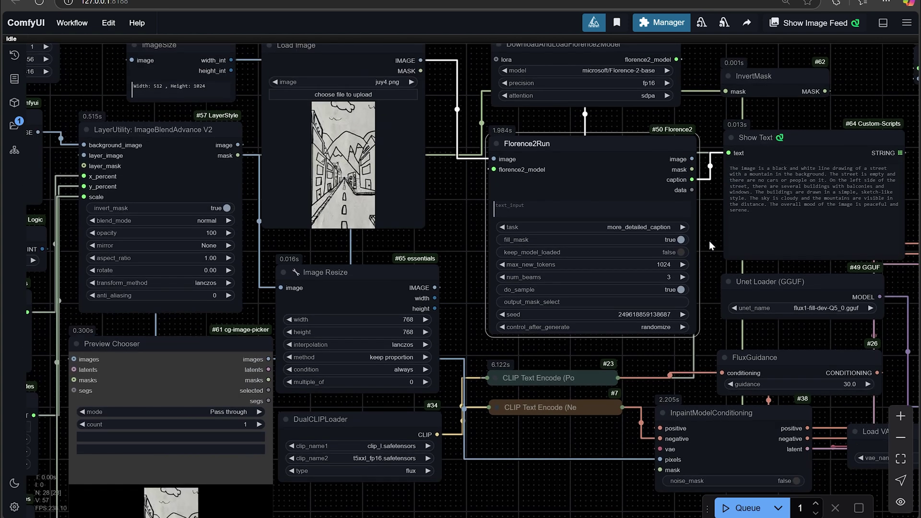
Step: Shift the Florence2Run node slightly up and right on the canvas
left_click_drag(603, 143, 606, 138)
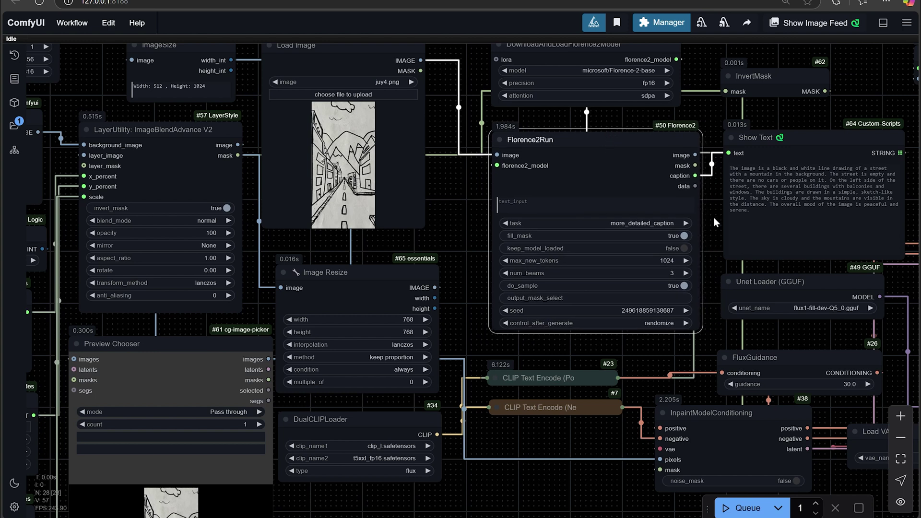
scroll(713, 217, "down", 2)
mouse_move(714, 208)
left_mouse_down()
mouse_move(704, 191)
mouse_move(705, 206)
left_mouse_up()
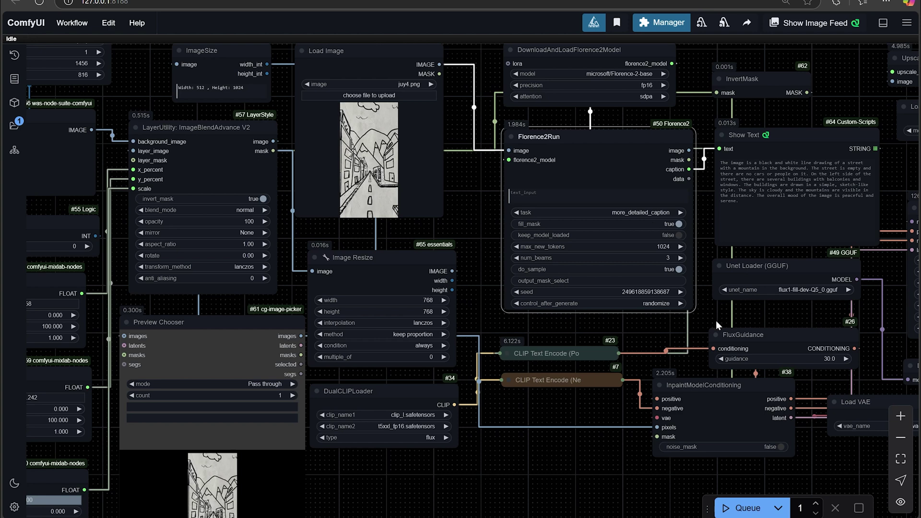
Step: Nudge the Load Upscale Model and Upscale Image nodes slightly up and right on the canvas
left_click_drag(769, 316, 763, 312)
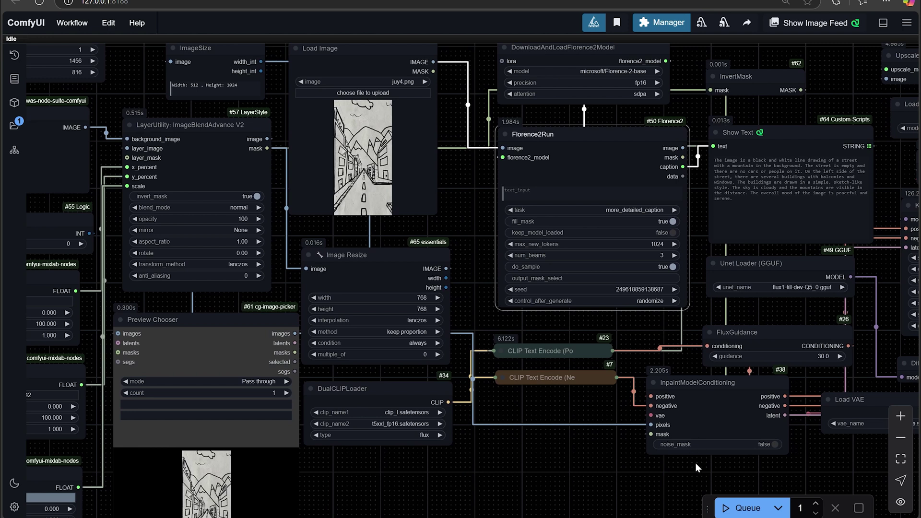
scroll(831, 463, "down", 3)
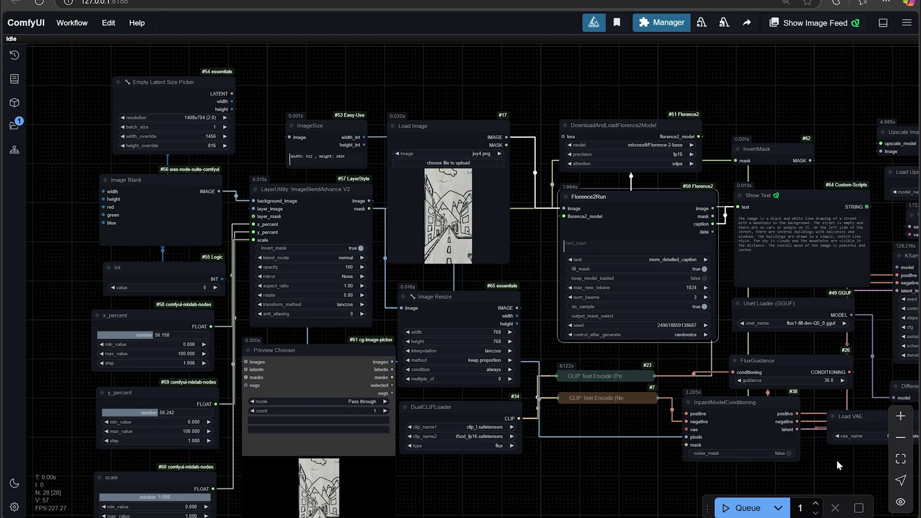
left_click_drag(837, 460, 725, 454)
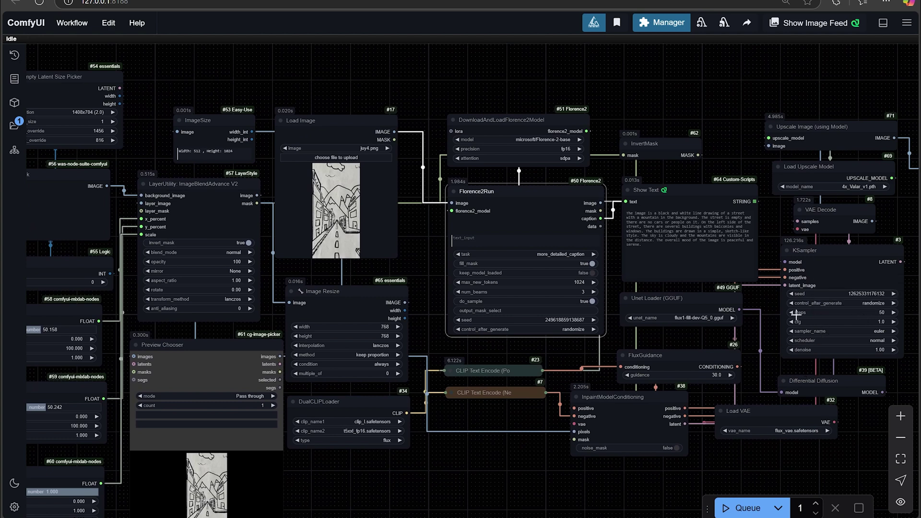
left_click_drag(725, 109, 712, 110)
left_click_drag(829, 173, 834, 170)
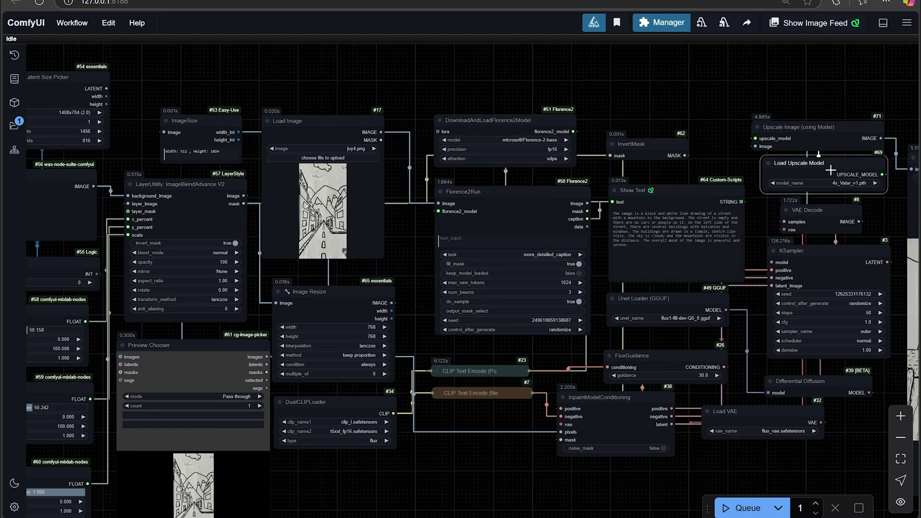
left_click_drag(815, 127, 822, 123)
left_click(811, 163)
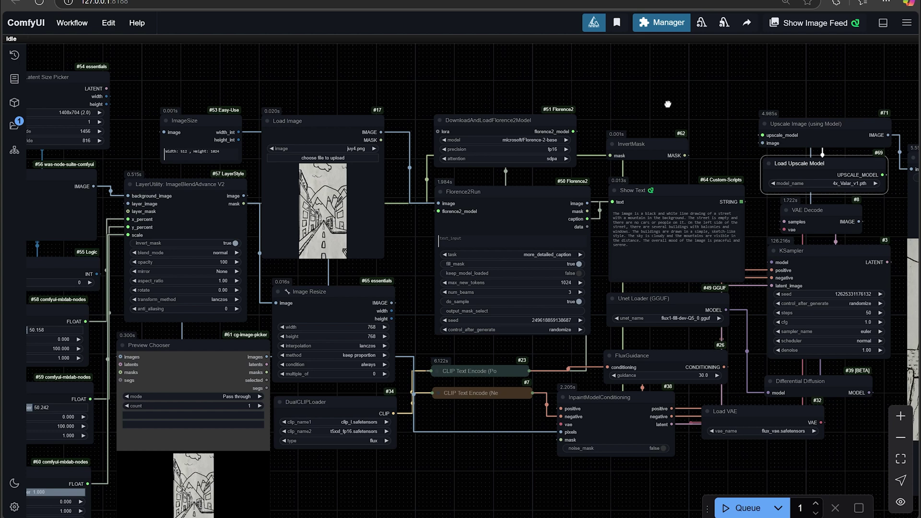
Step: Review the resolutions offered by the Empty Latent Size Picker node without choosing a different one
left_click_drag(434, 94, 614, 72)
scroll(588, 232, "up", 2)
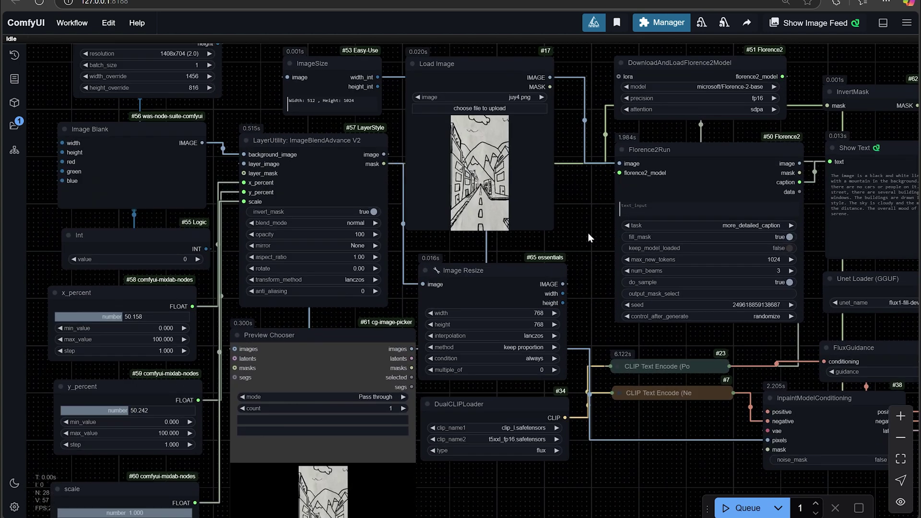
left_click_drag(588, 232, 641, 146)
scroll(643, 275, "down", 2)
scroll(643, 275, "down", 1)
left_click_drag(659, 391, 654, 438)
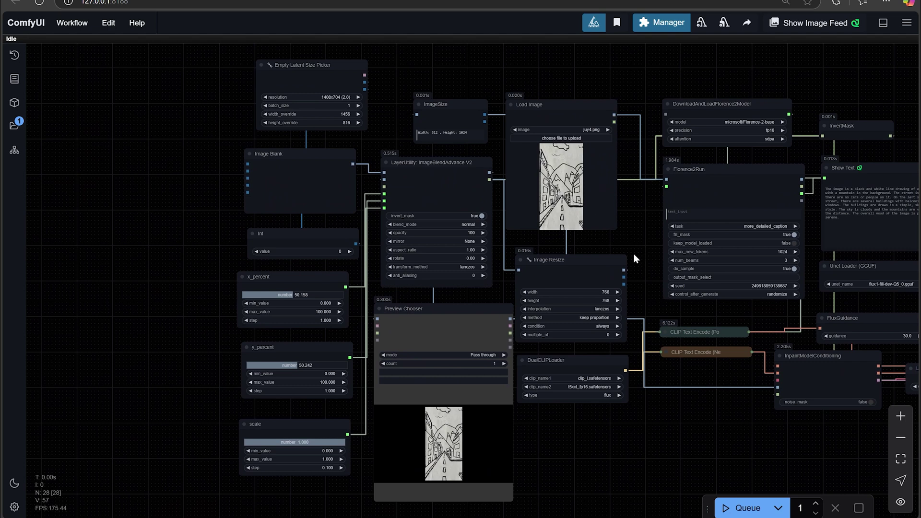
left_click(340, 97)
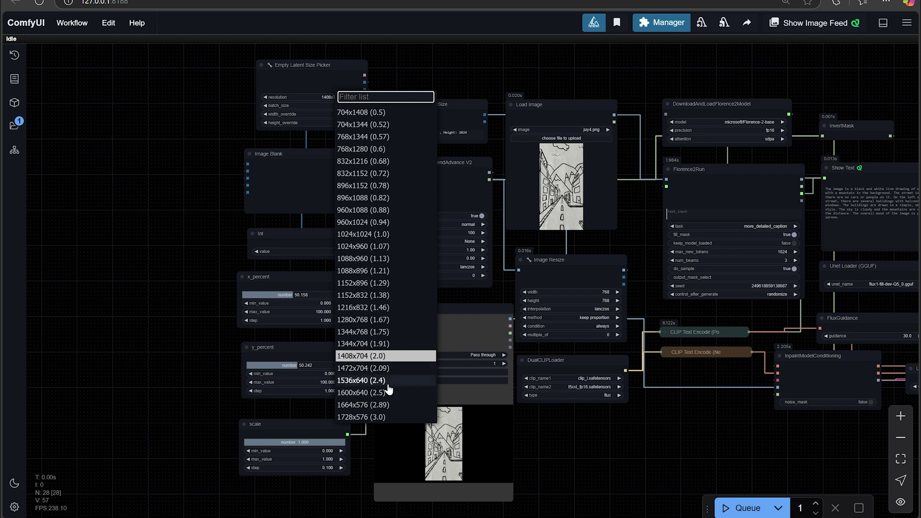
left_click(547, 75)
Step: Load juy6.png from the Downloads folder into the Load Image node
scroll(609, 140, "up", 2)
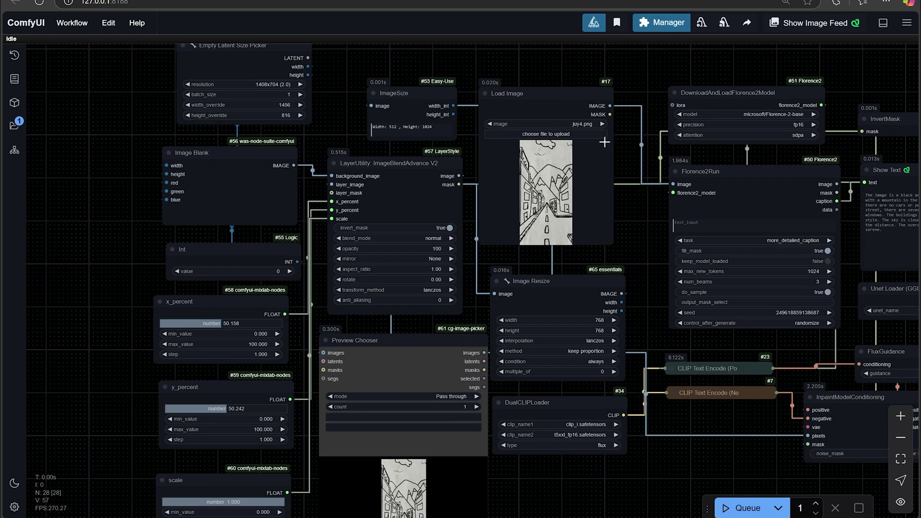
left_click(560, 136)
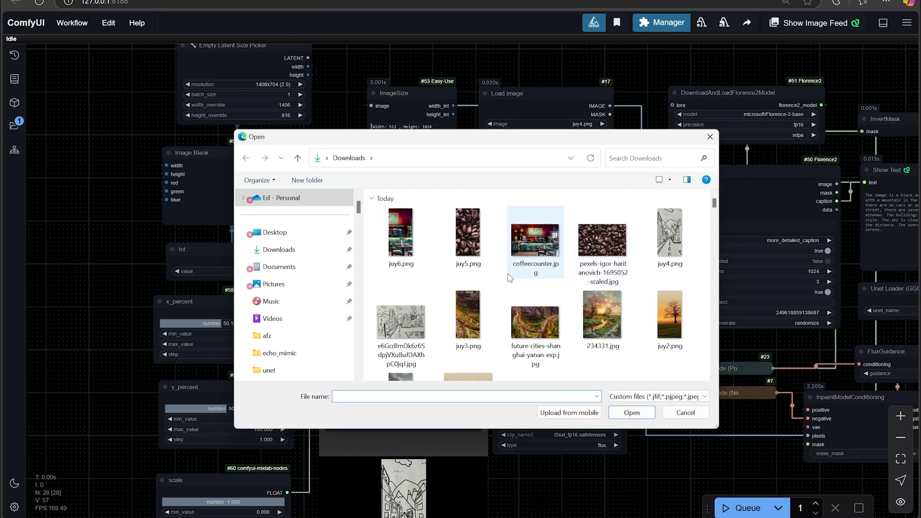
left_click(399, 235)
left_click(632, 413)
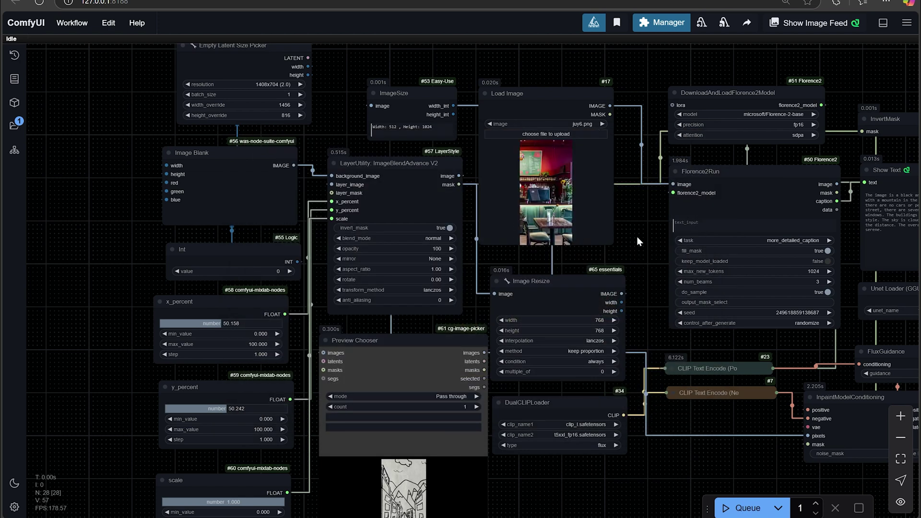
Step: Queue the workflow to outpaint the coffee shop image
mouse_move(639, 234)
left_mouse_down()
mouse_move(639, 222)
mouse_move(642, 242)
left_mouse_up()
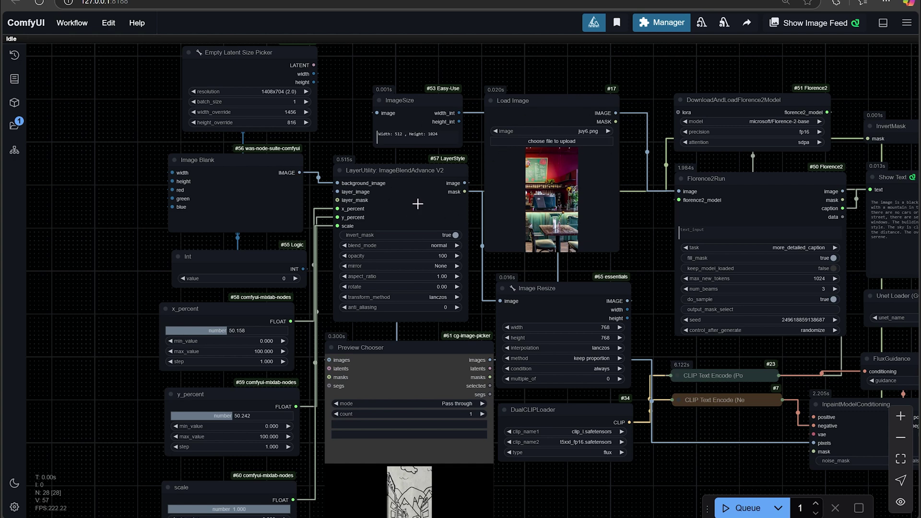
left_click_drag(665, 256, 645, 229)
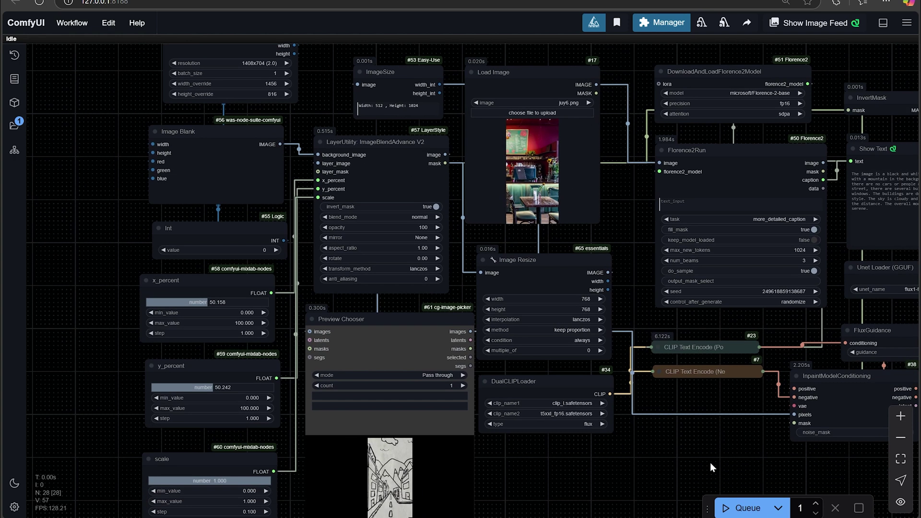
left_click(739, 508)
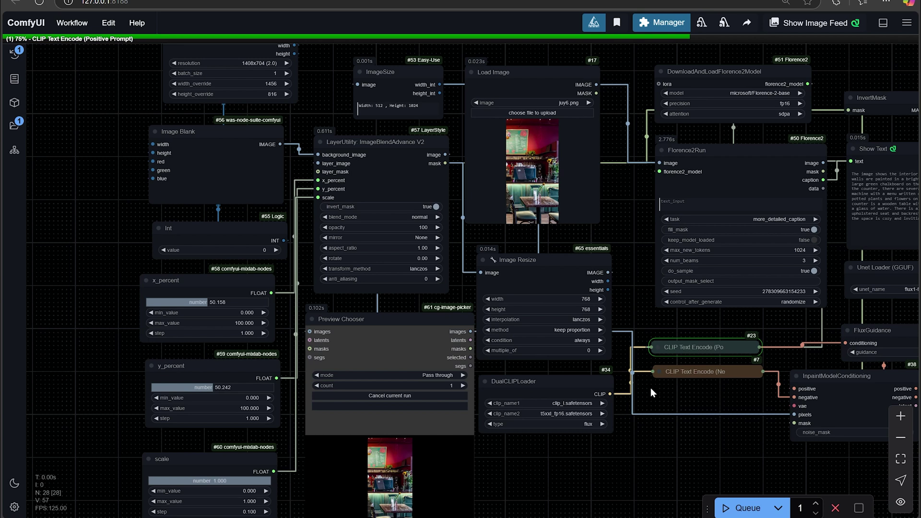
Step: Examine the new caption in the Show Text node and follow the run through the InpaintModelConditioning and KSampler nodes
scroll(651, 388, "down", 3)
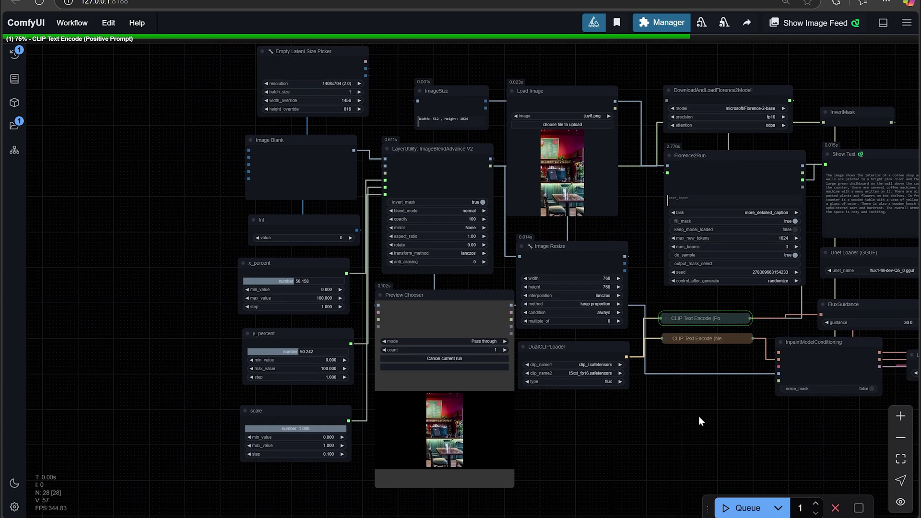
left_click_drag(699, 417, 649, 422)
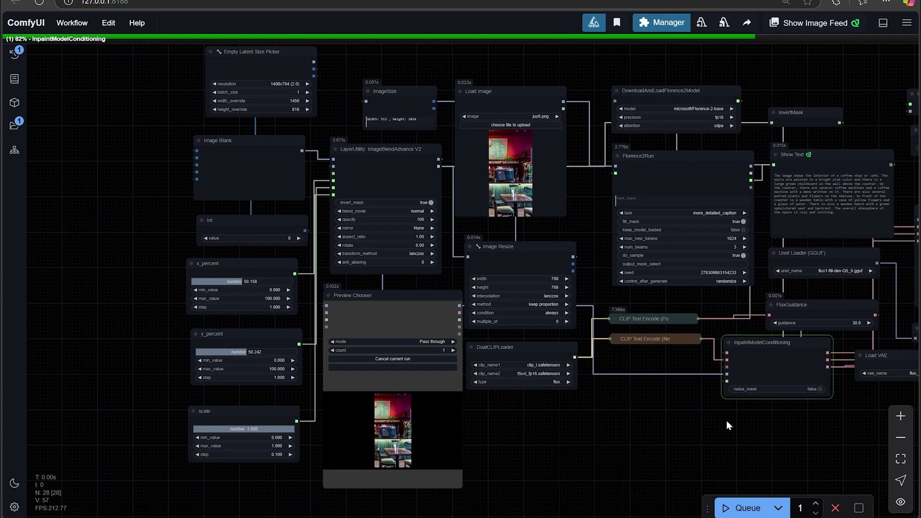
left_click_drag(727, 421, 551, 413)
scroll(578, 415, "up", 2)
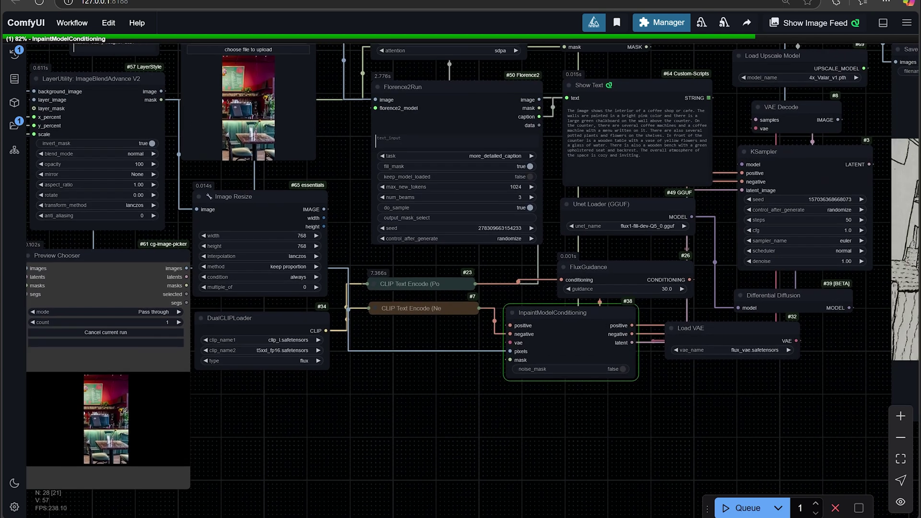
mouse_move(615, 517)
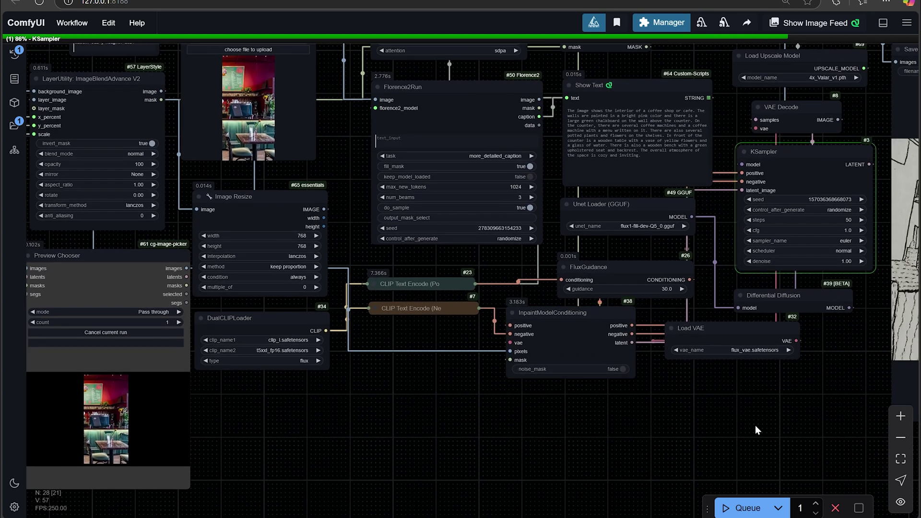
left_click_drag(755, 425, 600, 442)
left_click_drag(705, 436, 544, 424)
Step: Move the Save Image node further right, away from the KSampler node
scroll(544, 424, "up", 2)
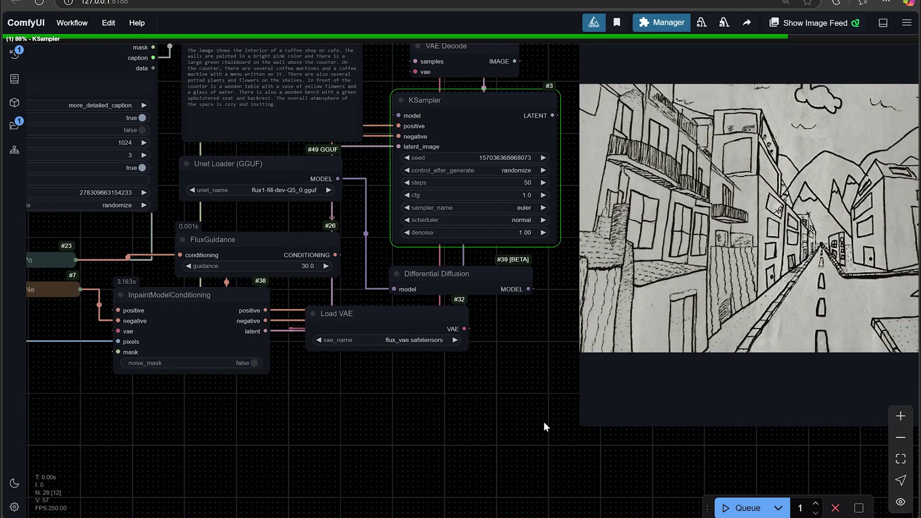
left_click_drag(574, 405, 635, 414)
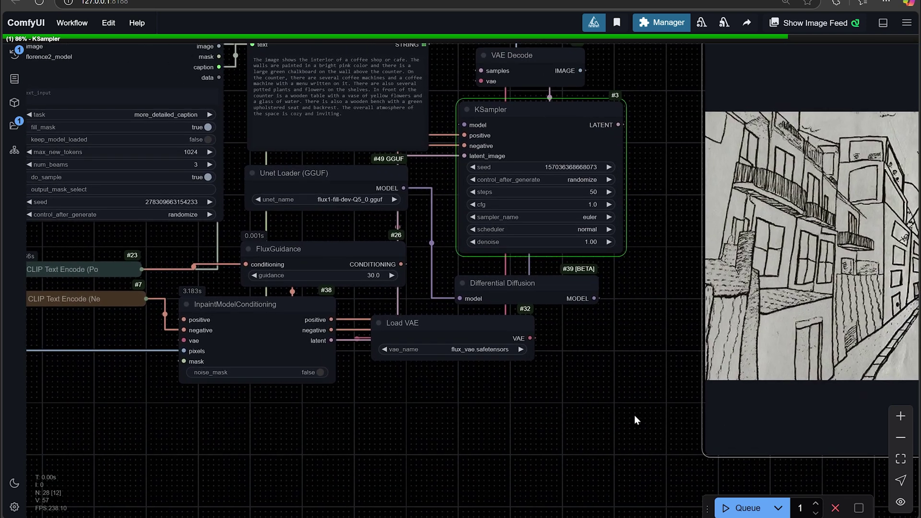
scroll(634, 416, "down", 2)
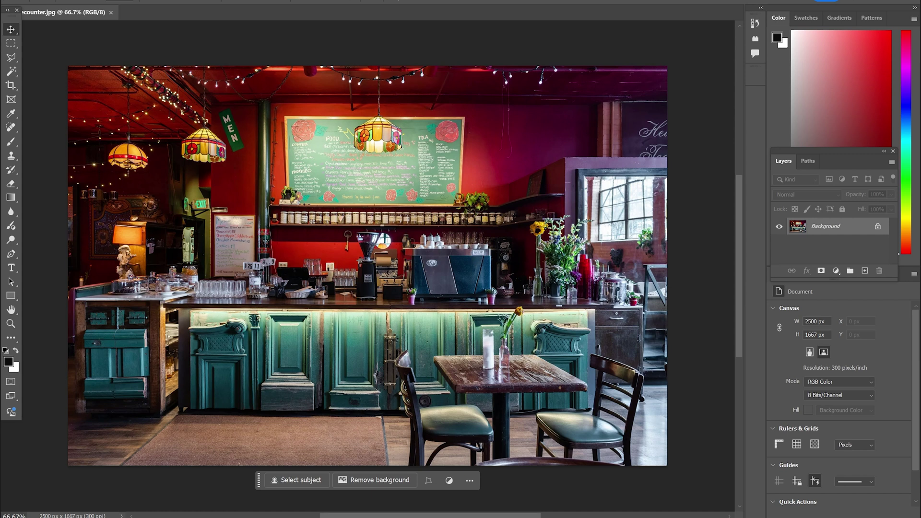
Step: Switch from Photoshop back to ComfyUI and check the KSampler progress among the surrounding nodes
left_click(497, 516)
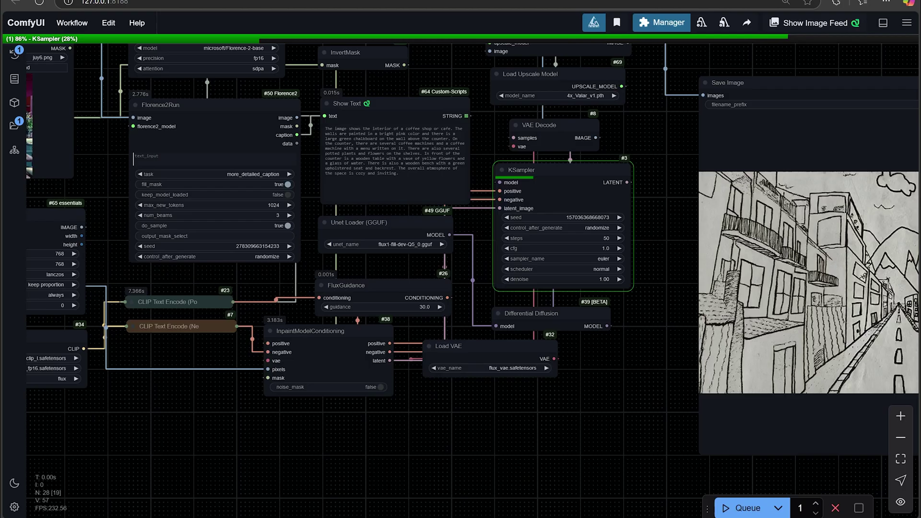
left_click_drag(570, 452, 666, 491)
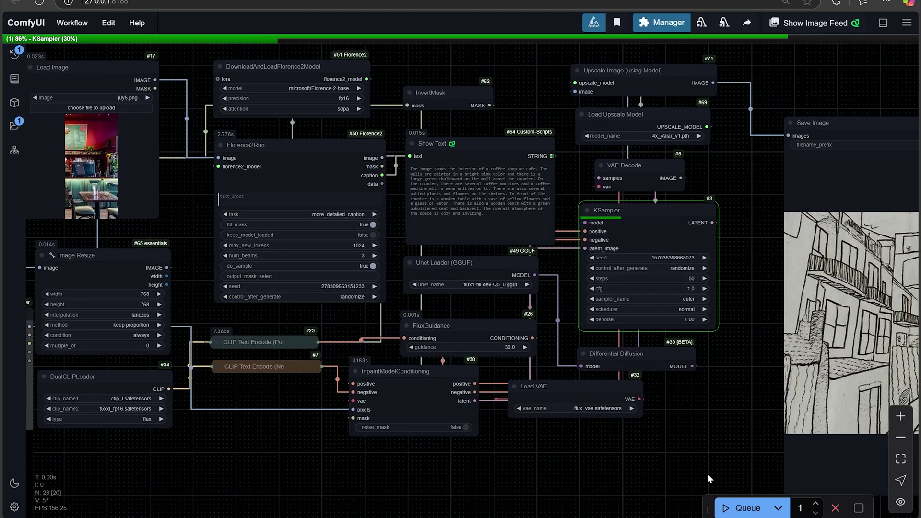
scroll(711, 471, "up", 2)
left_click_drag(680, 443, 762, 467)
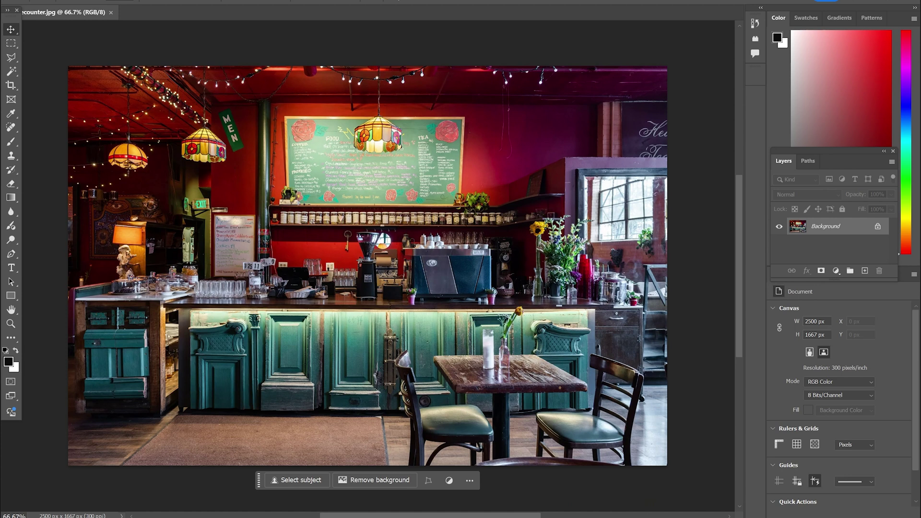
Step: Switch from Photoshop to the browser, inspect the full-size generated coffee shop image, and close its tab
mouse_move(497, 517)
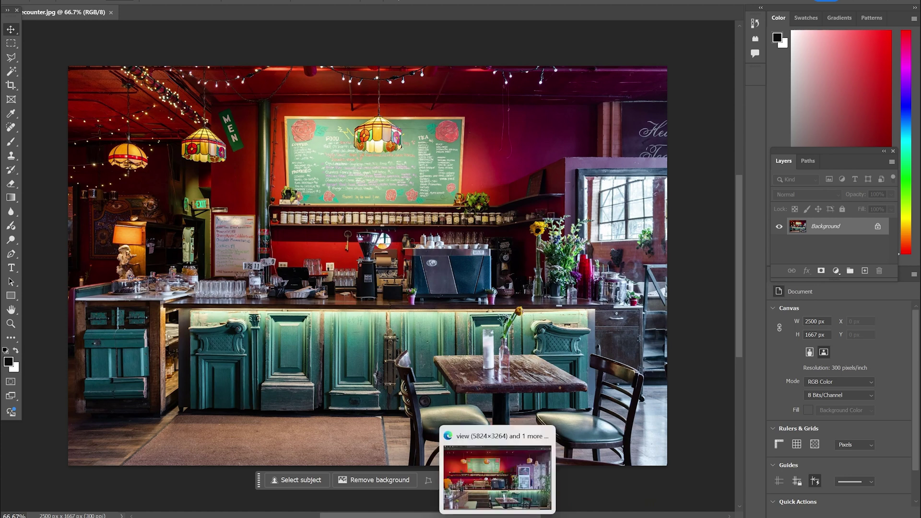
left_click(497, 517)
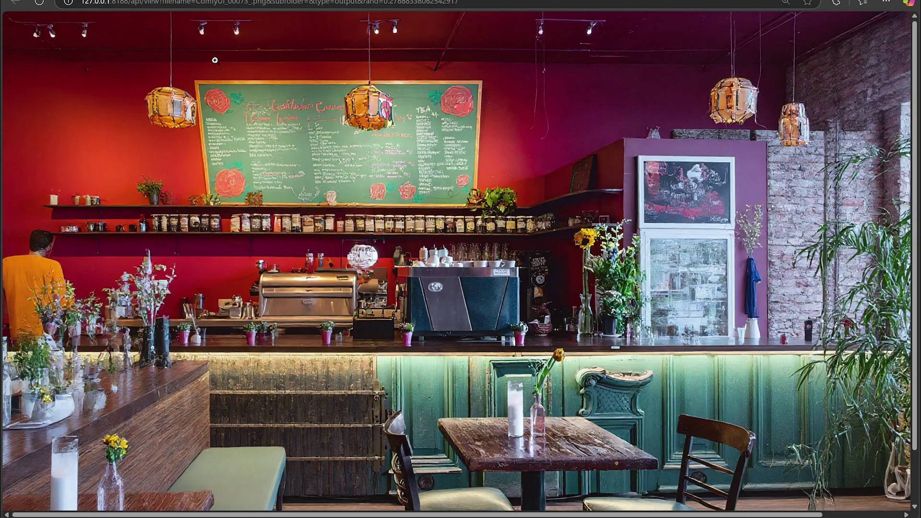
key("ctrl+w")
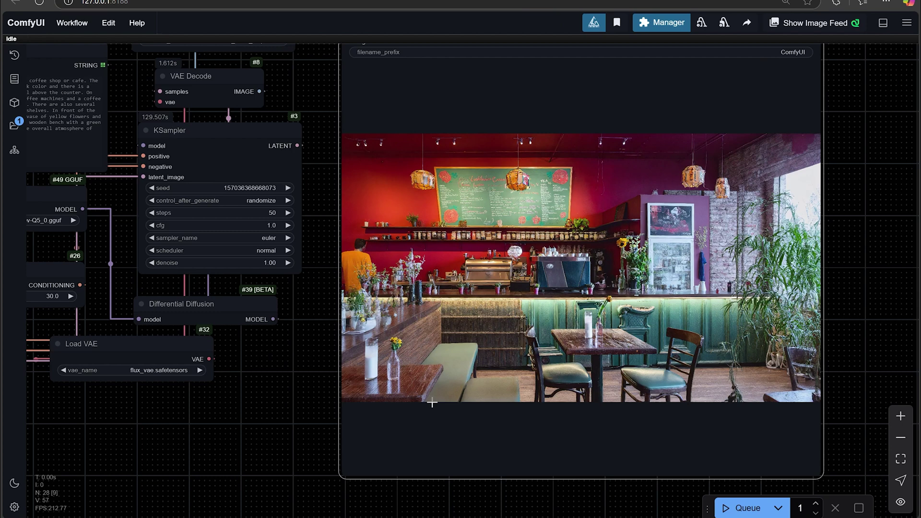
Step: Load juy5.png from the Downloads folder into the Load Image node
scroll(448, 393, "down", 2)
left_click_drag(195, 459, 651, 436)
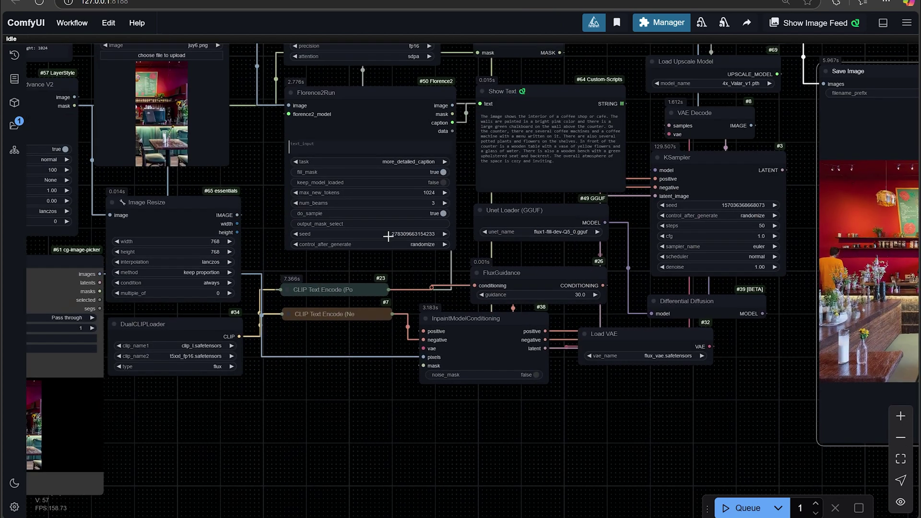
left_click_drag(241, 150, 324, 168)
left_click(261, 76)
left_click(262, 75)
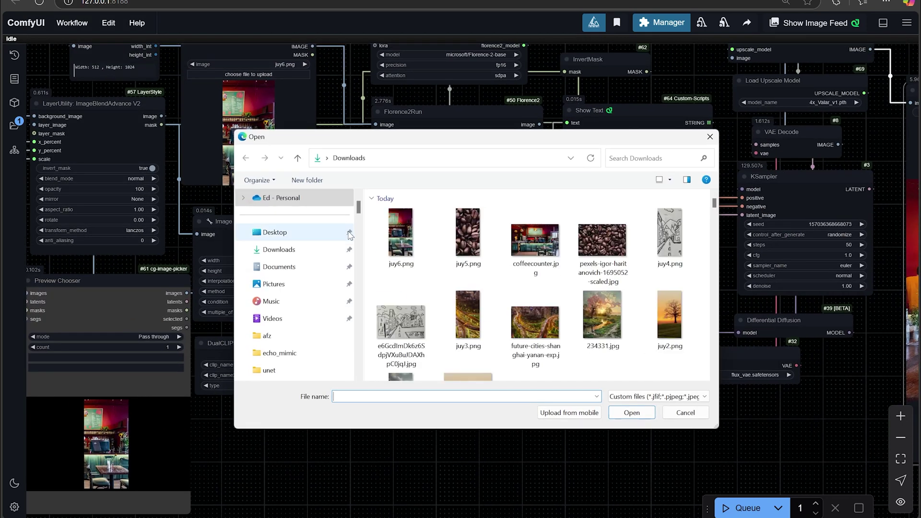
left_click(467, 234)
left_click(625, 416)
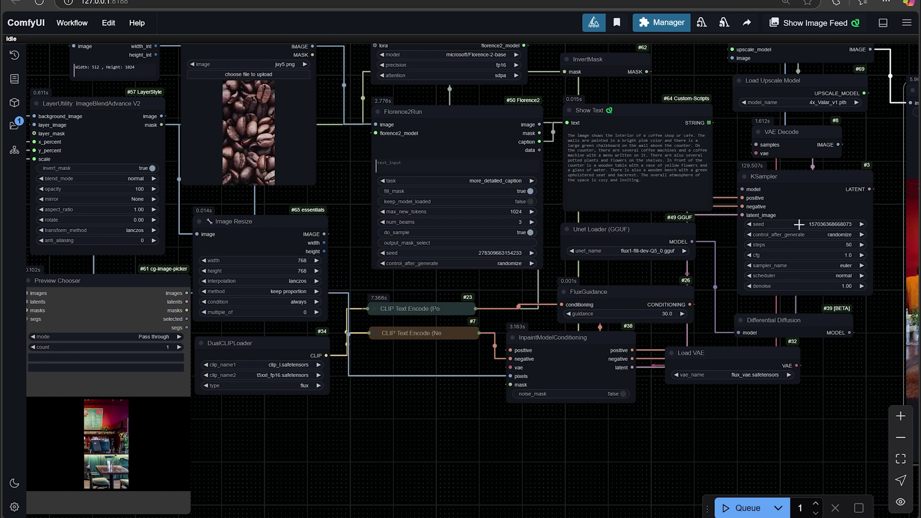
Step: Queue the workflow for the coffee beans image and take a closer look at the Load Image and Florence2Run nodes
left_click(739, 507)
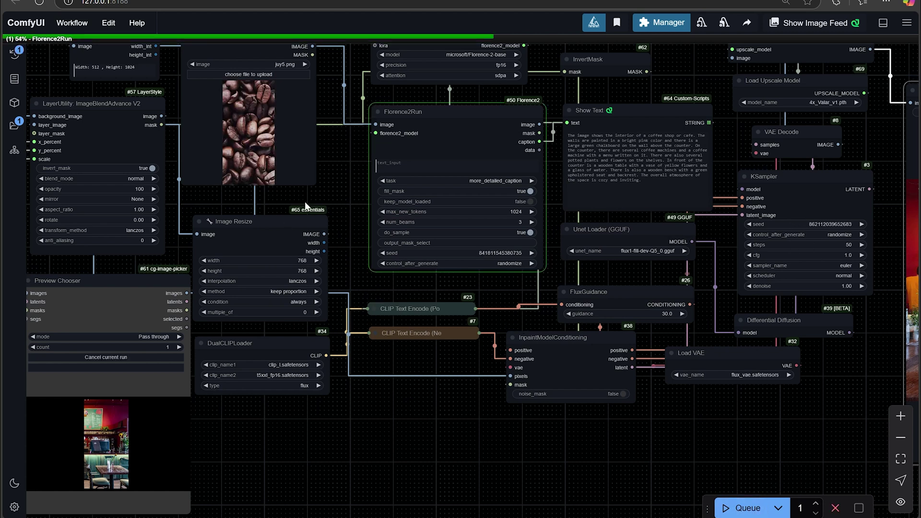
scroll(352, 138, "up", 1)
left_click_drag(310, 113, 427, 166)
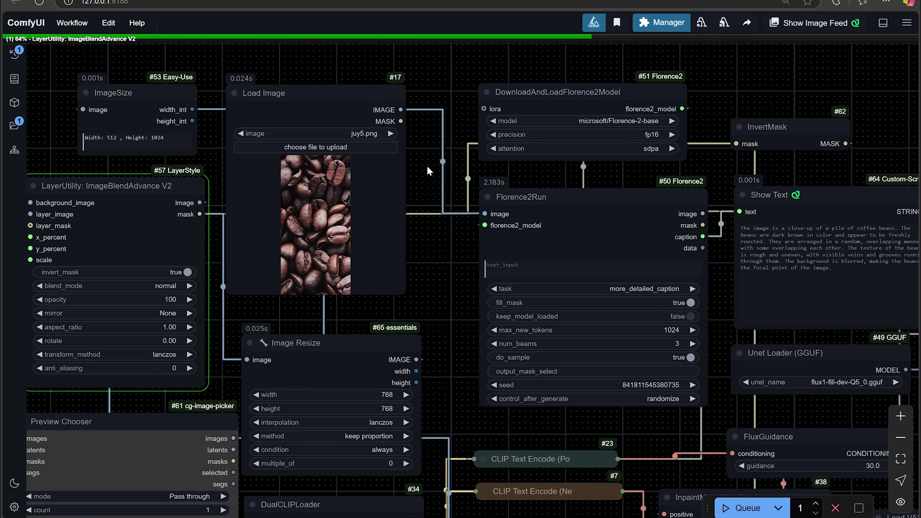
scroll(427, 166, "up", 5)
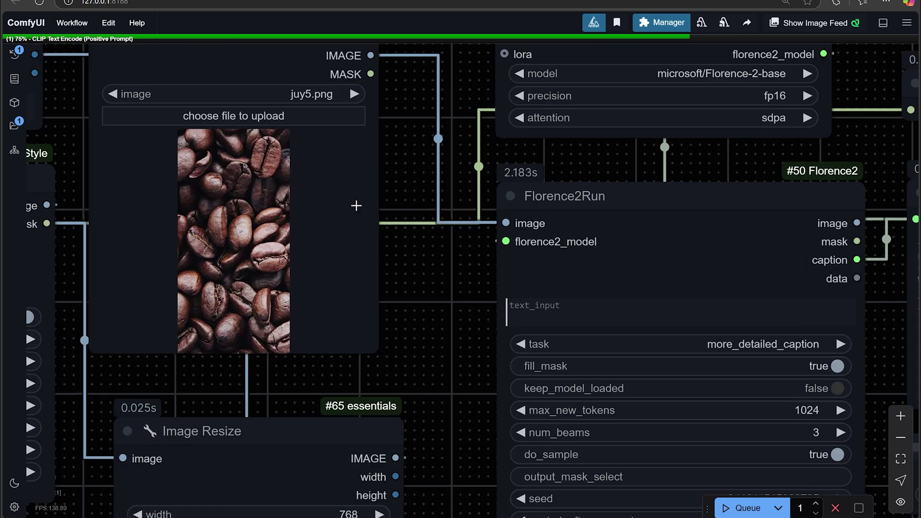
Step: Examine the Florence2Run settings, the generated coffee beans caption in Show Text and the surrounding nodes while the workflow runs
scroll(453, 301, "down", 4)
scroll(442, 324, "up", 1)
left_click_drag(442, 324, 391, 222)
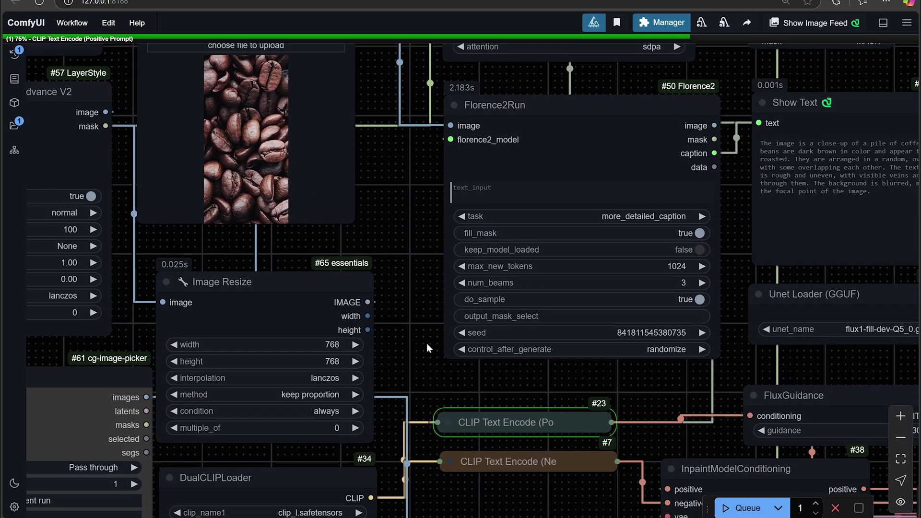
left_click_drag(733, 292, 508, 309)
scroll(511, 246, "down", 2)
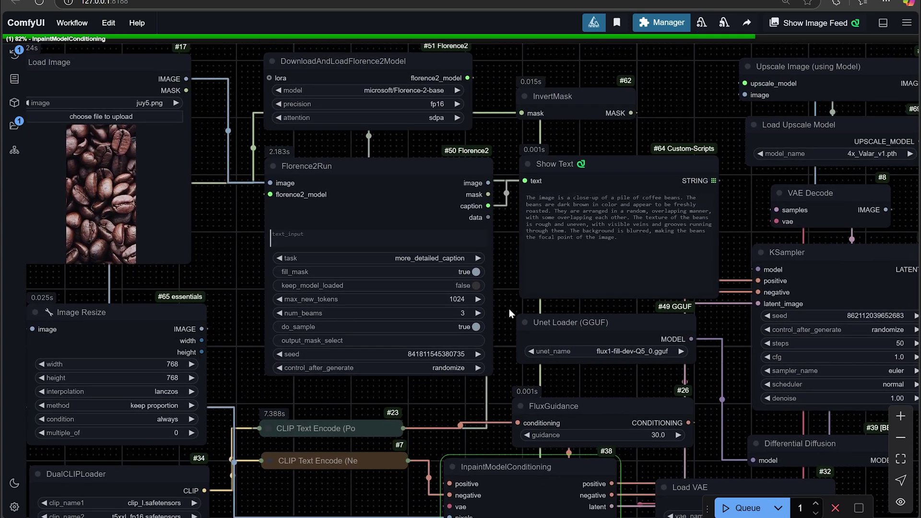
left_click_drag(638, 139, 622, 137)
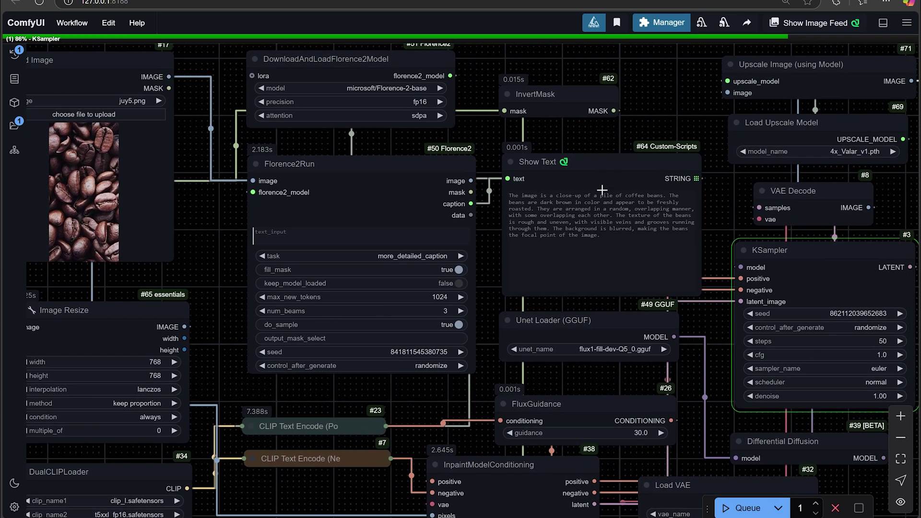
scroll(494, 264, "up", 2)
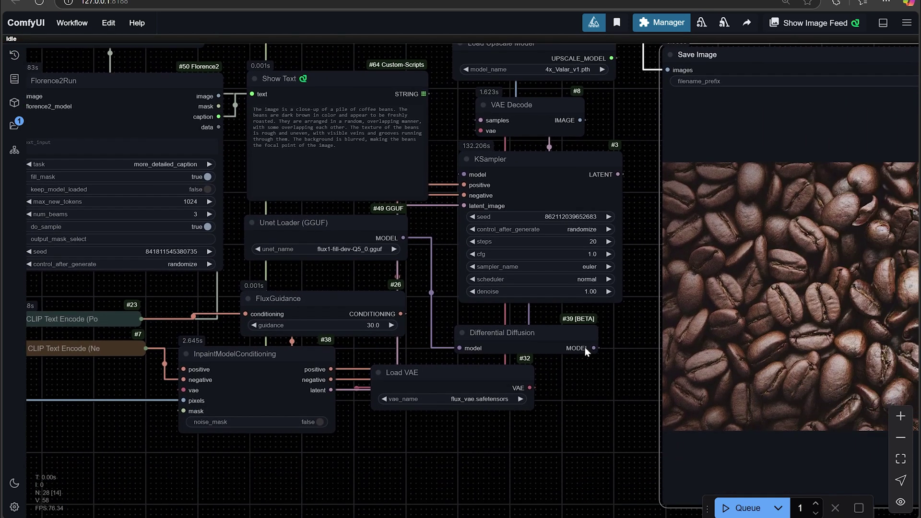
Step: Inspect the outpainted coffee beans image in the Save Image node, open it at full size, and return to the workflow
left_click_drag(634, 449, 285, 420)
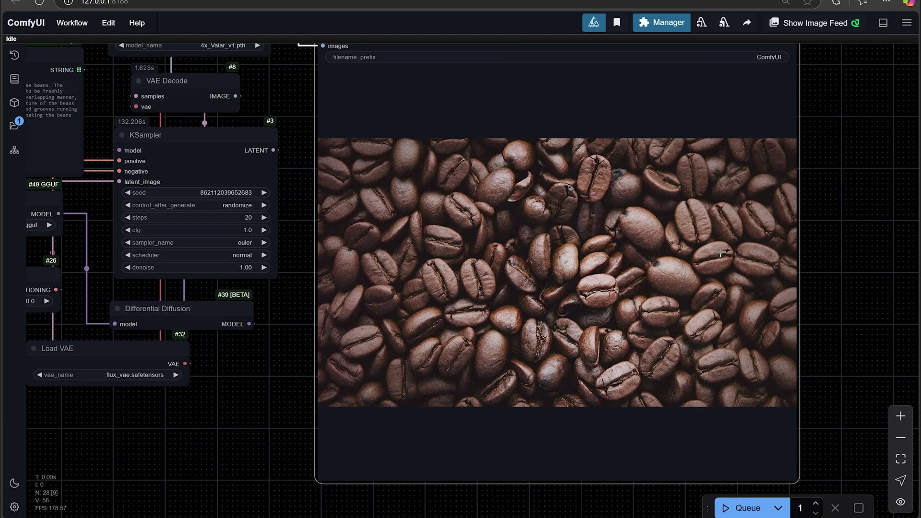
right_click(574, 250)
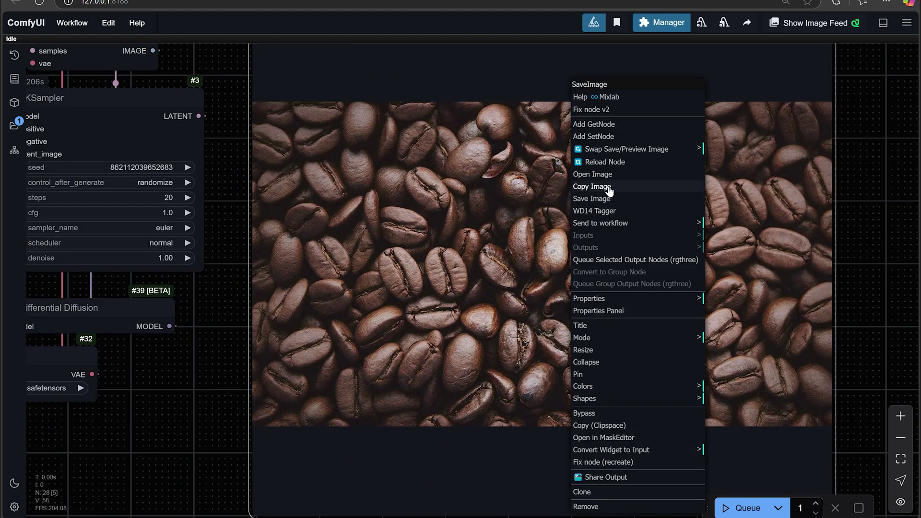
left_click(619, 177)
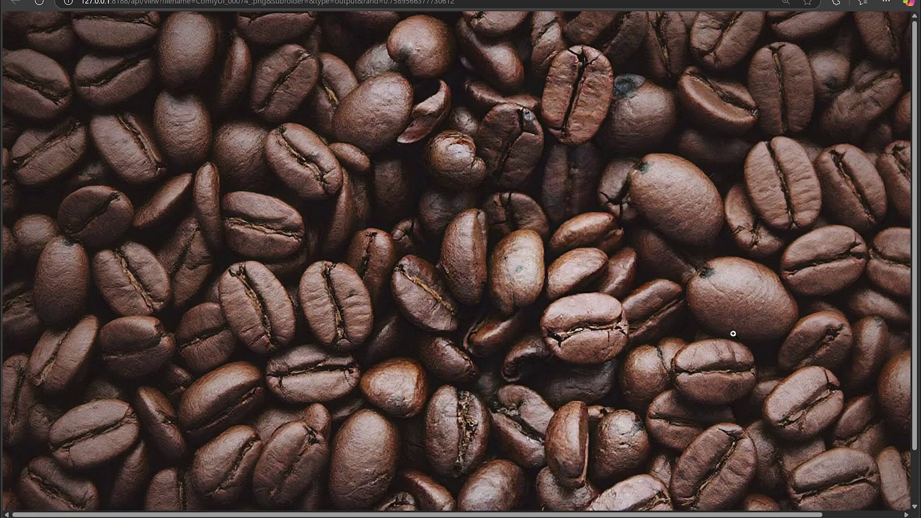
left_click(182, 1)
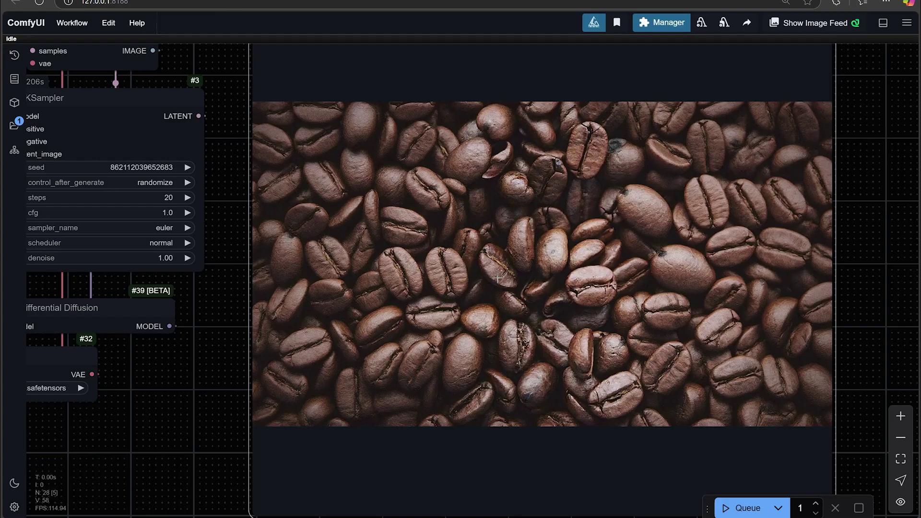
Step: Load image (2).jpg, the woman sitting in a car, from the Downloads folder into the Load Image node
scroll(529, 376, "down", 3)
scroll(529, 376, "down", 3)
left_click_drag(277, 476, 668, 432)
left_click_drag(260, 189, 389, 228)
scroll(388, 228, "up", 2)
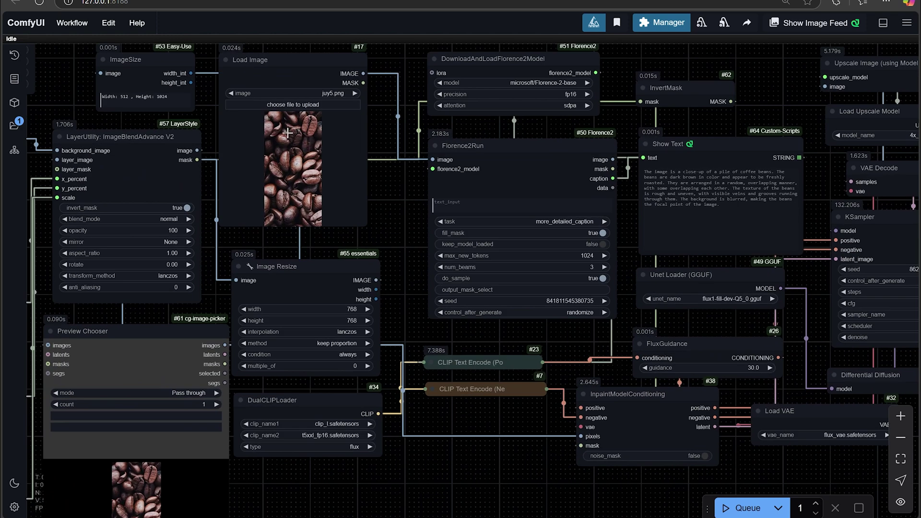
left_click(285, 104)
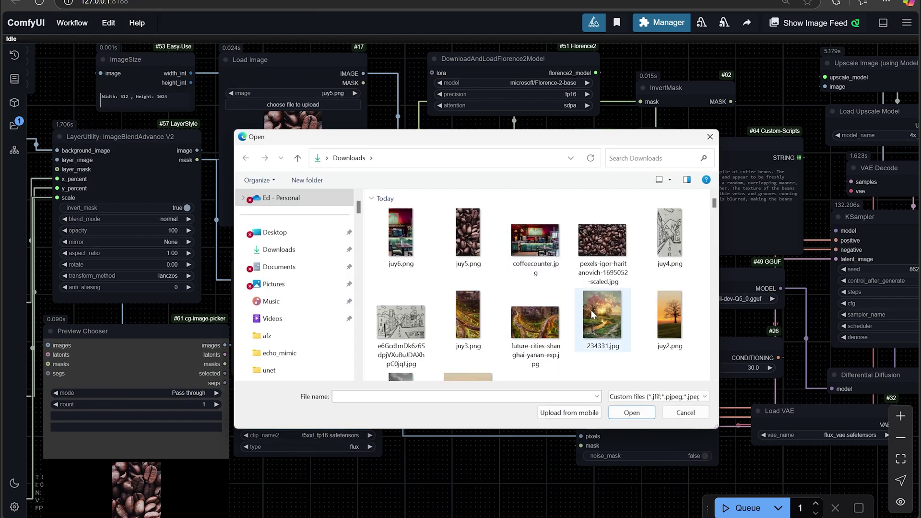
scroll(575, 297, "down", 5)
double_click(535, 230)
left_click_drag(401, 211, 484, 206)
scroll(453, 223, "up", 2)
scroll(483, 206, "down", 2)
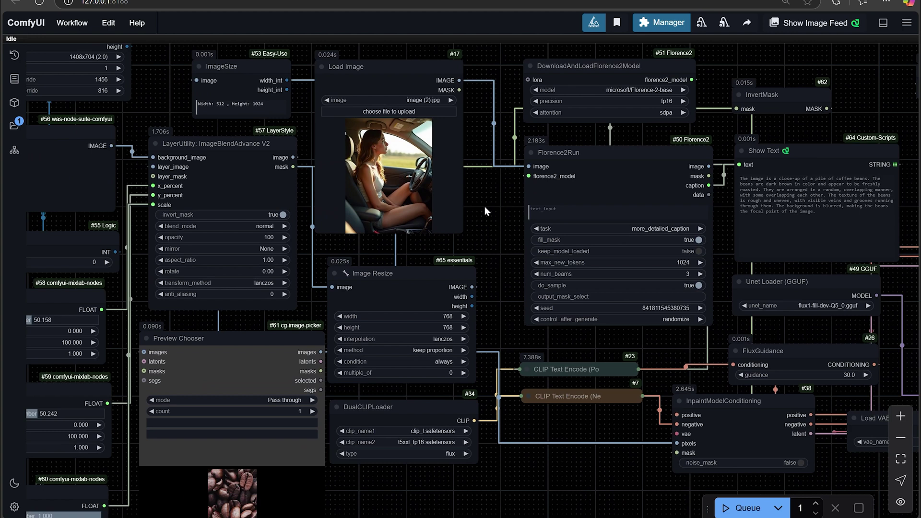
Step: Queue the workflow for the car image and follow its progress from the caption nodes to the KSampler
left_click(742, 508)
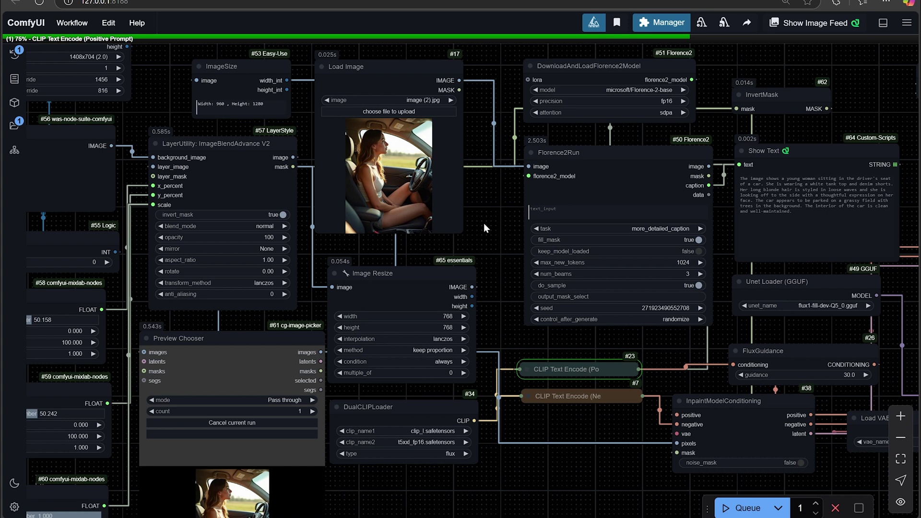
scroll(491, 225, "down", 3)
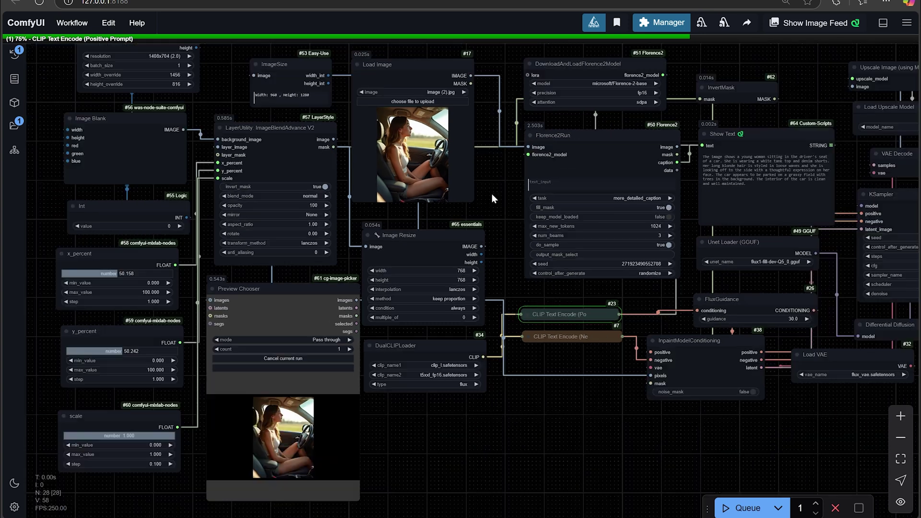
left_click_drag(491, 187, 479, 232)
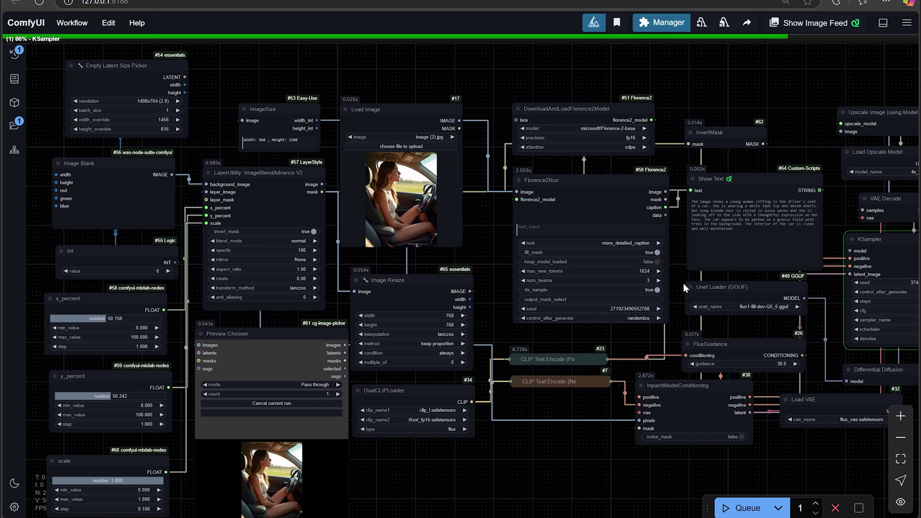
left_click_drag(684, 273, 427, 272)
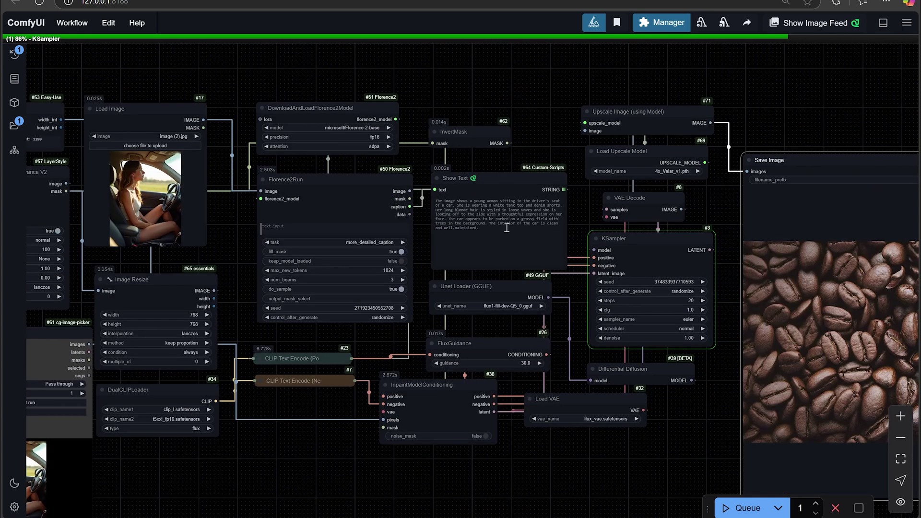
left_click_drag(580, 212, 651, 202)
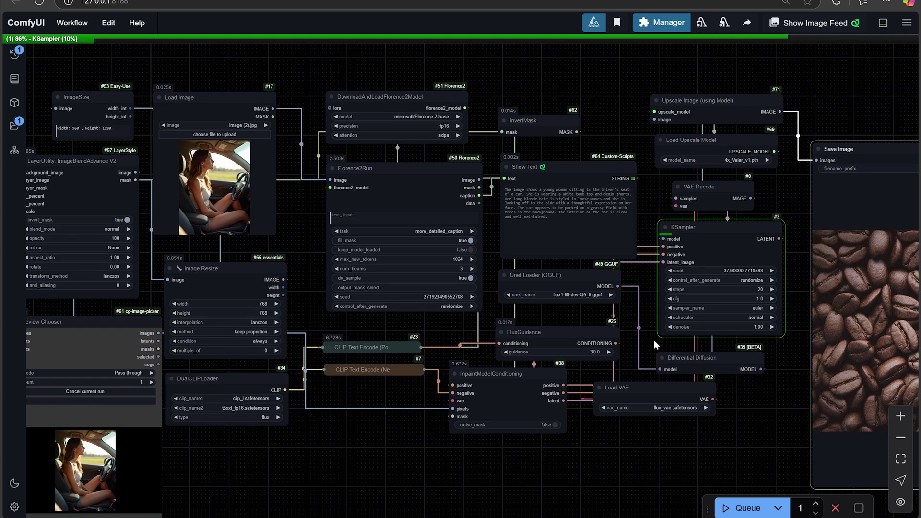
left_click_drag(577, 466, 655, 456)
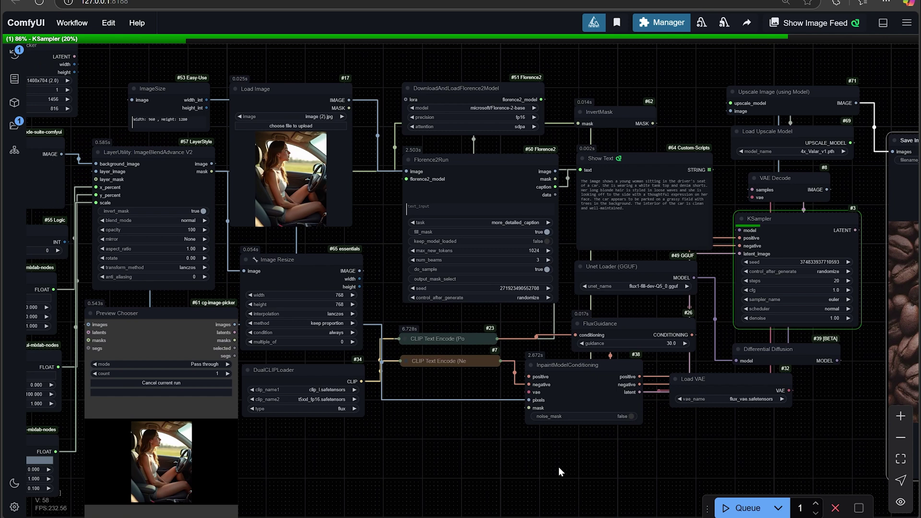
left_click_drag(558, 467, 454, 465)
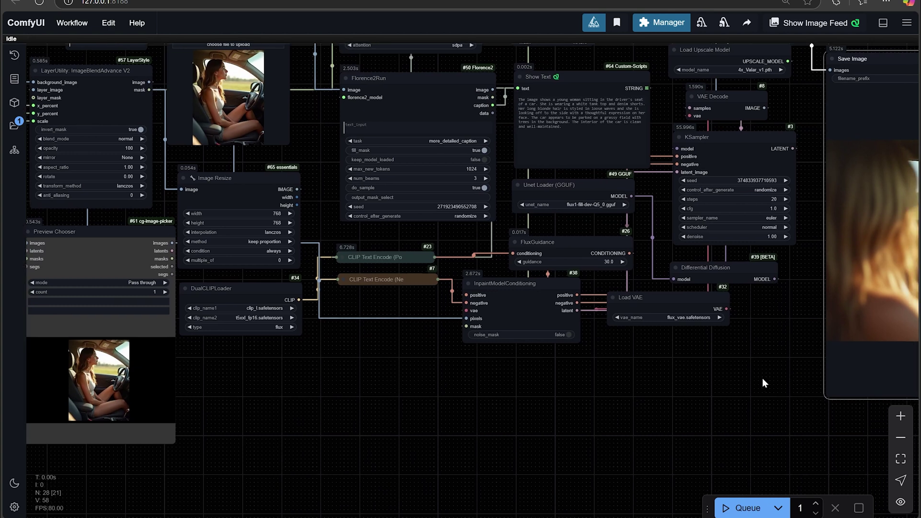
Step: Inspect the outpainted car image in the Save Image node, checking the areas added on both sides
scroll(762, 378, "right", 15)
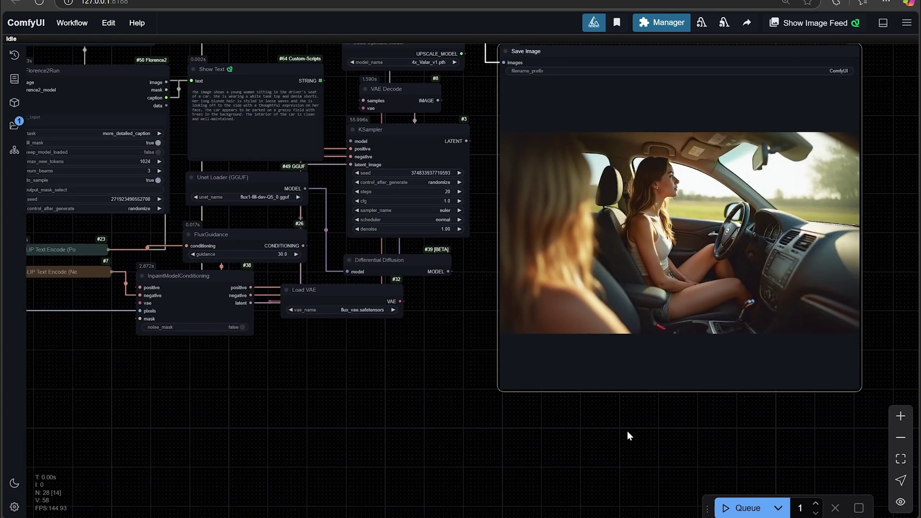
scroll(657, 416, "up", 3)
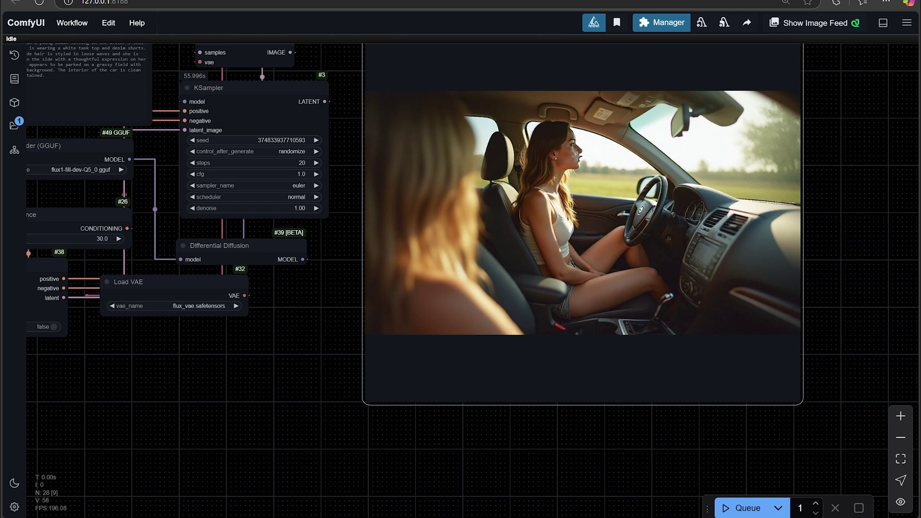
scroll(733, 251, "down", 2)
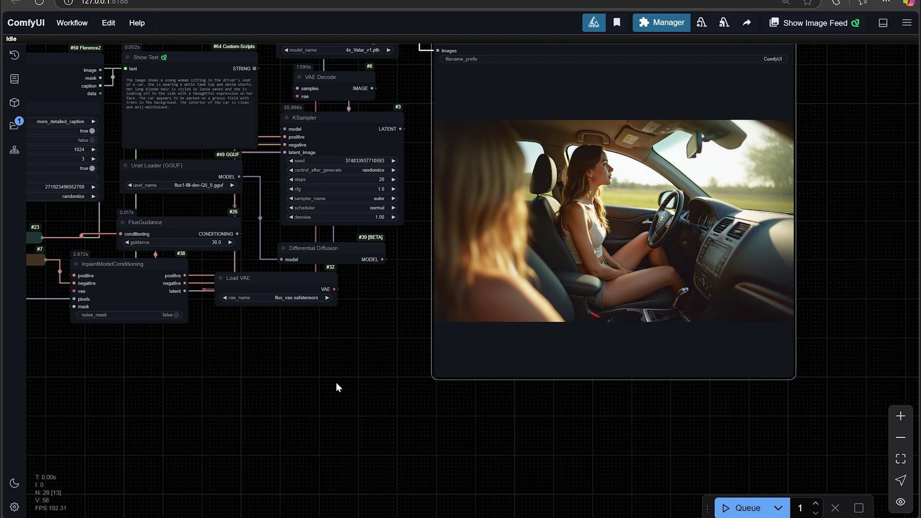
Step: Load the portrait cq5dam.web.hebebed.2000.2000 (14).jpg from the Downloads folder into the Load Image node
left_click_drag(336, 383, 741, 395)
left_click_drag(589, 392, 673, 453)
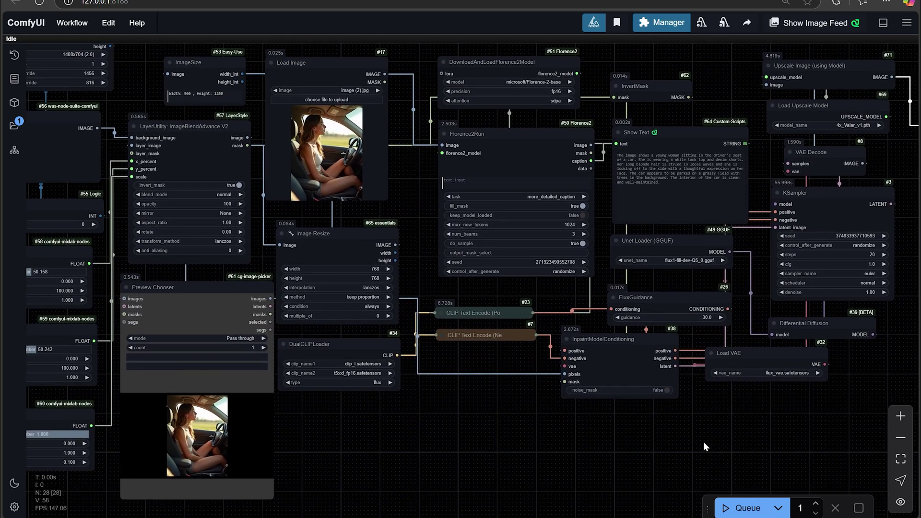
left_click_drag(706, 446, 236, 390)
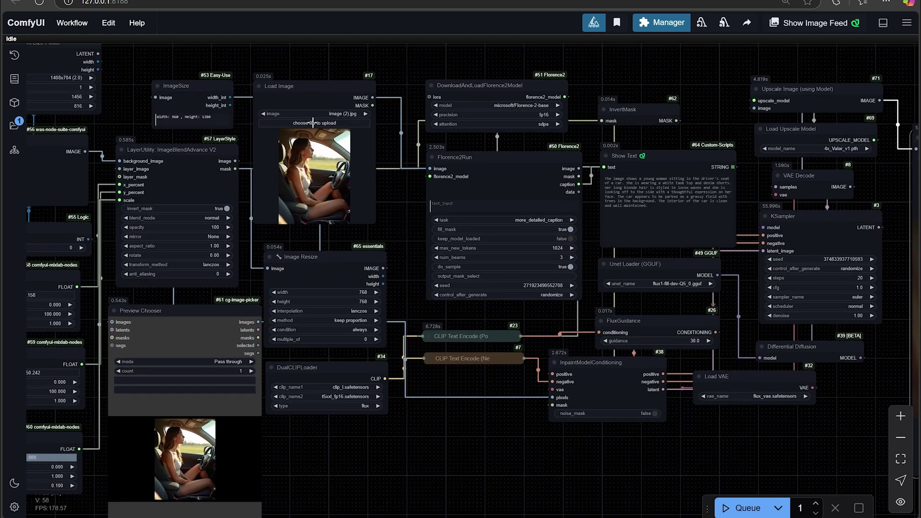
left_click(314, 123)
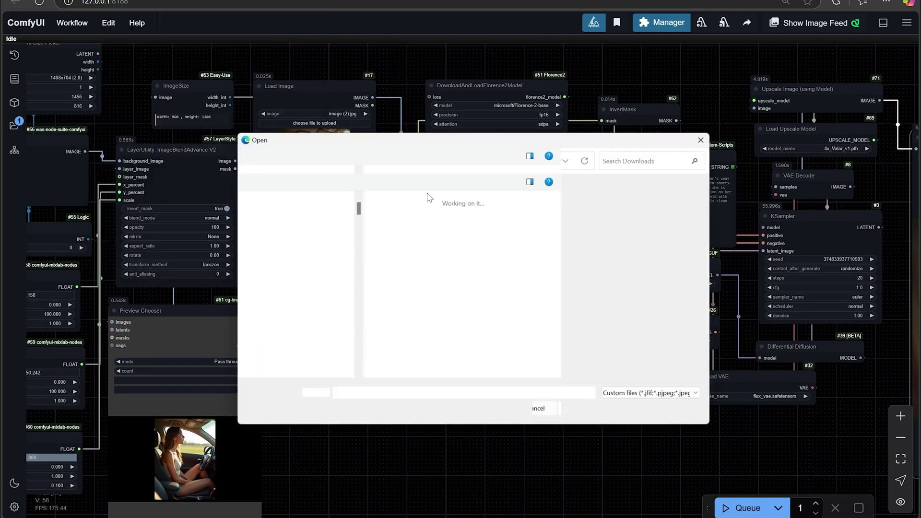
scroll(585, 302, "down", 5)
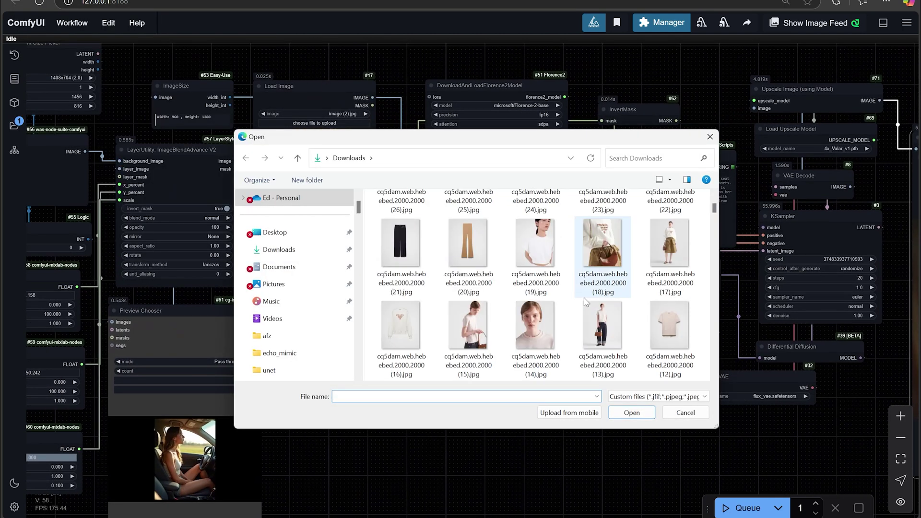
double_click(535, 326)
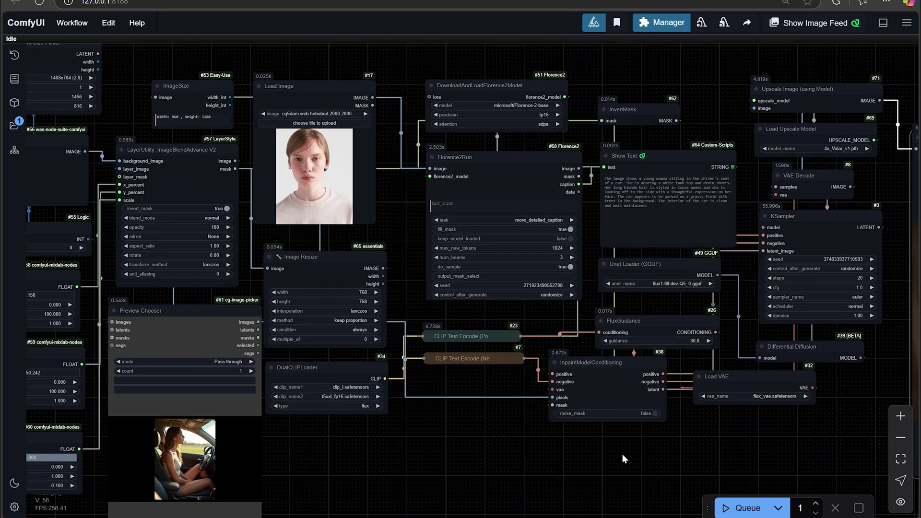
Step: Queue the workflow for the portrait image and follow its progress through the conditioning nodes
left_click(736, 506)
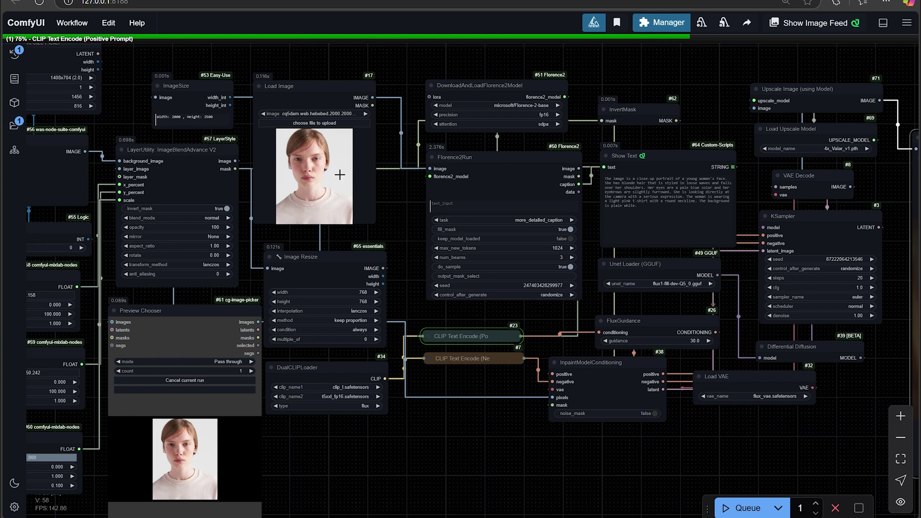
left_click_drag(667, 452, 592, 434)
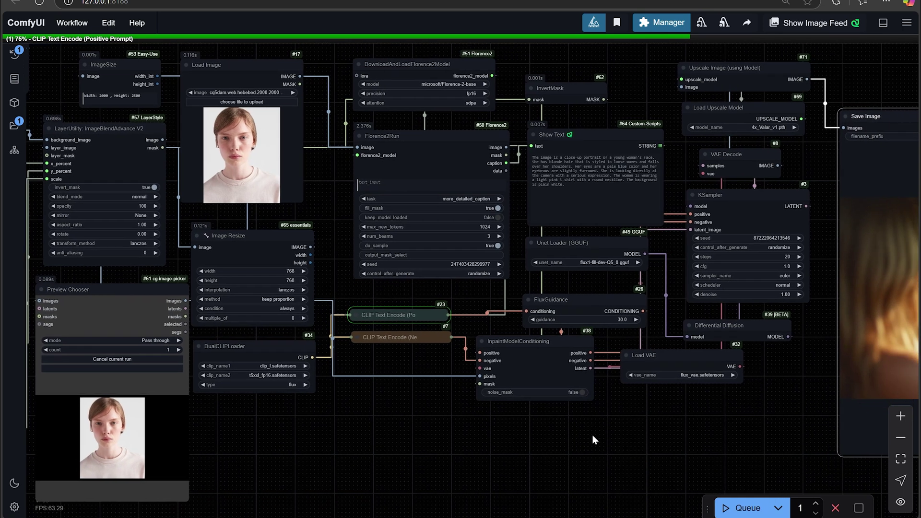
left_click_drag(692, 439, 615, 444)
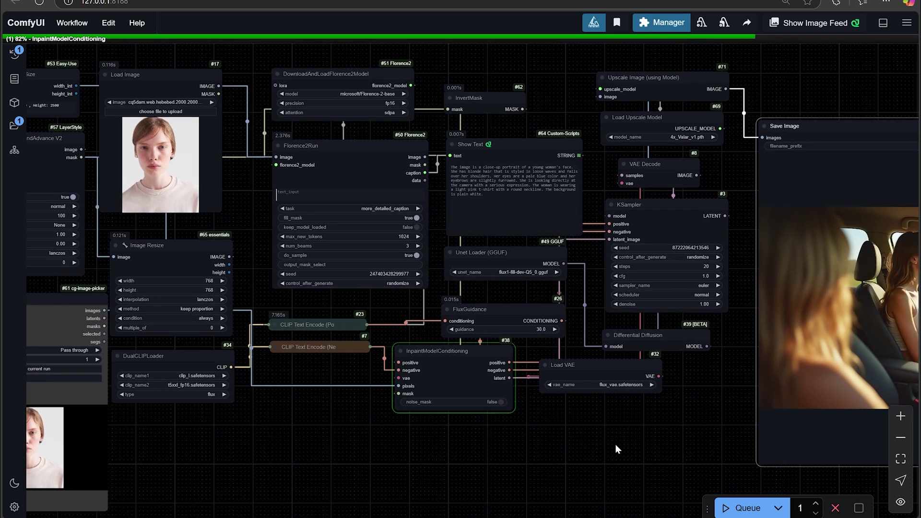
Step: Examine the outpainted portrait in the Save Image node up close and alongside the neighbouring nodes
left_click_drag(710, 429, 401, 377)
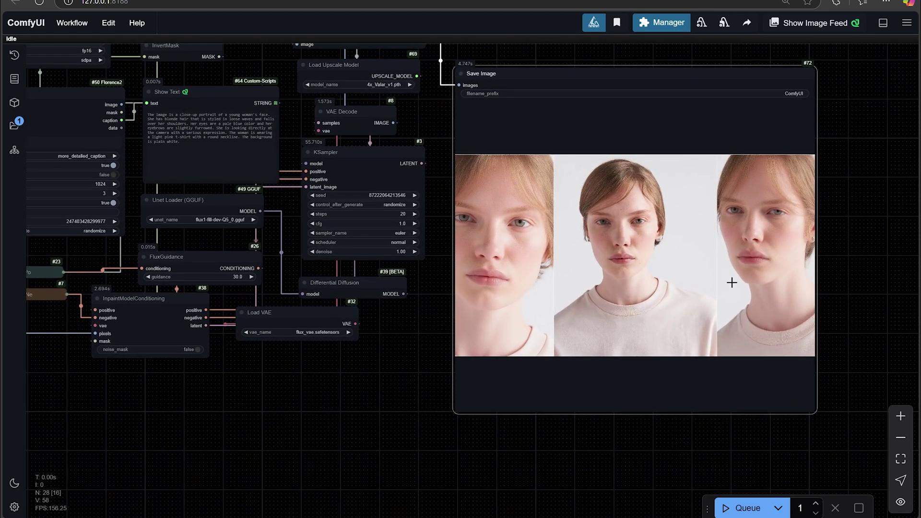
scroll(883, 304, "up", 4)
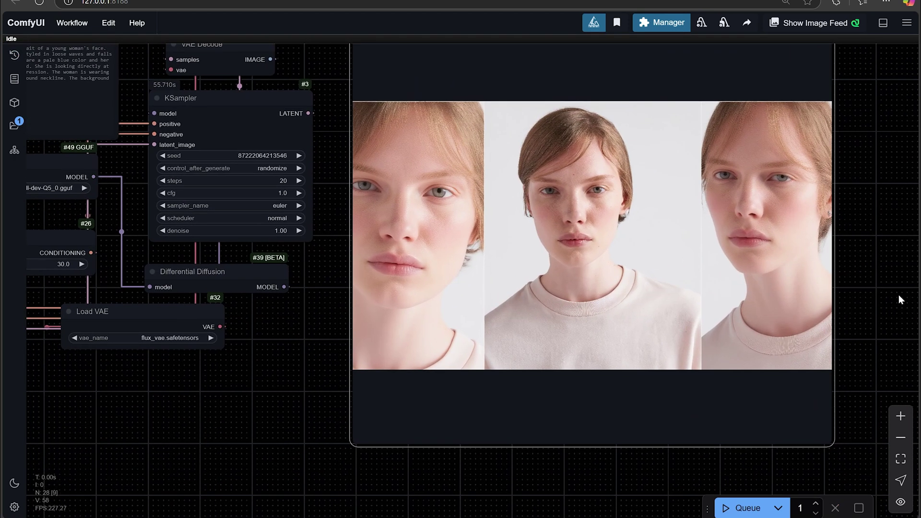
scroll(902, 305, "down", 2)
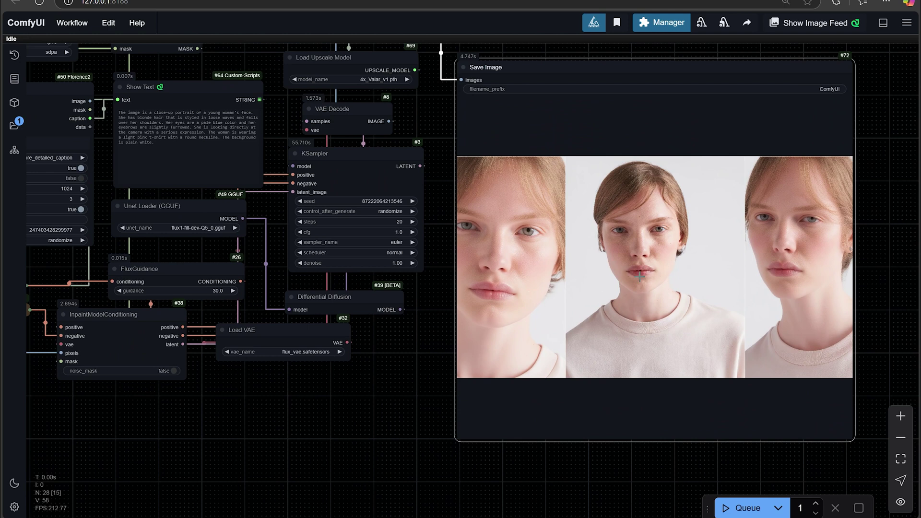
scroll(638, 280, "down", 1)
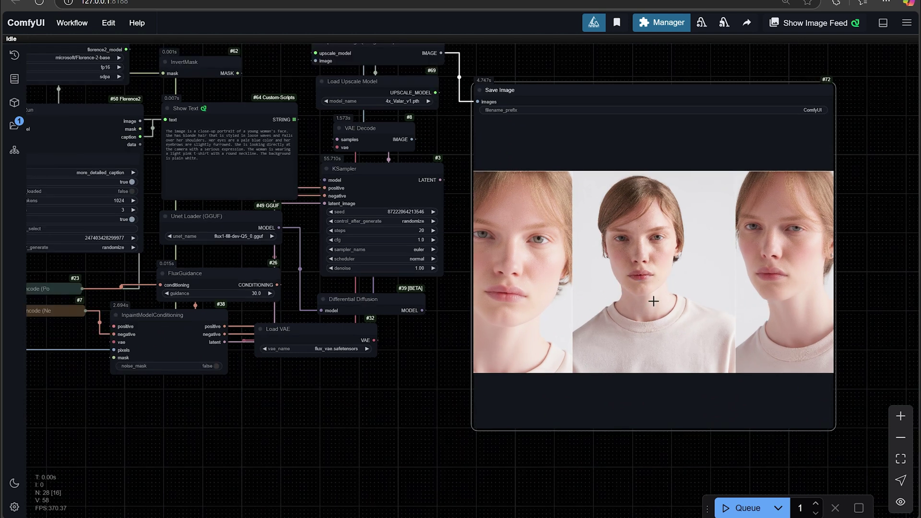
scroll(573, 363, "down", 1)
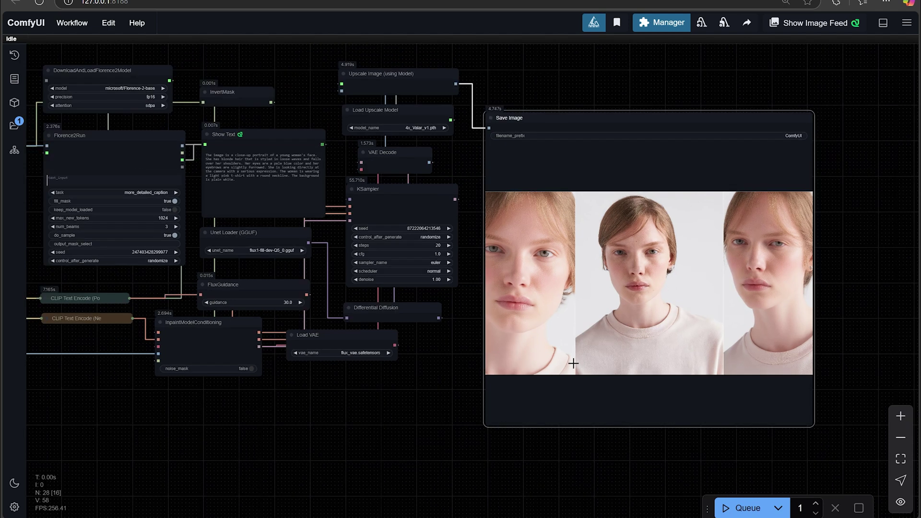
scroll(506, 321, "up", 1)
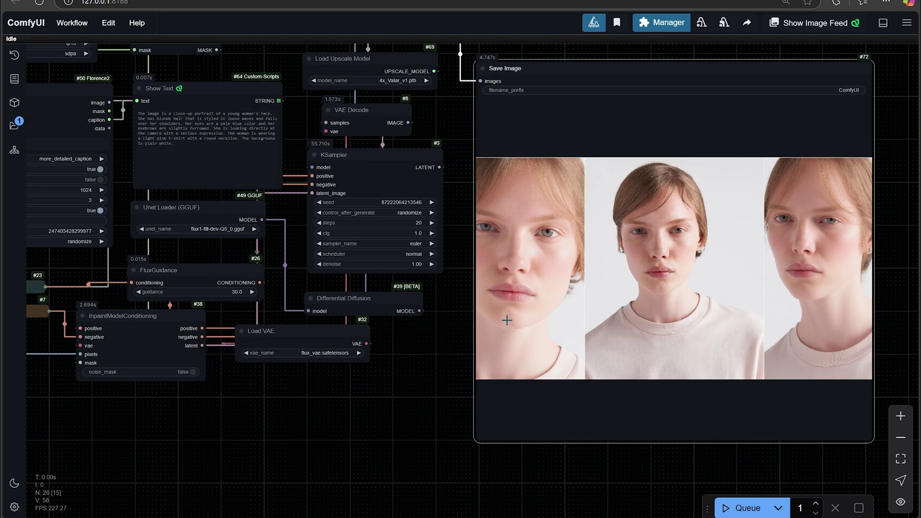
Step: Examine the outpainted image of the white-haired woman among bubbles in the Save Image node, both up close and as a whole
left_click_drag(366, 413, 528, 405)
left_click_drag(349, 163, 382, 224)
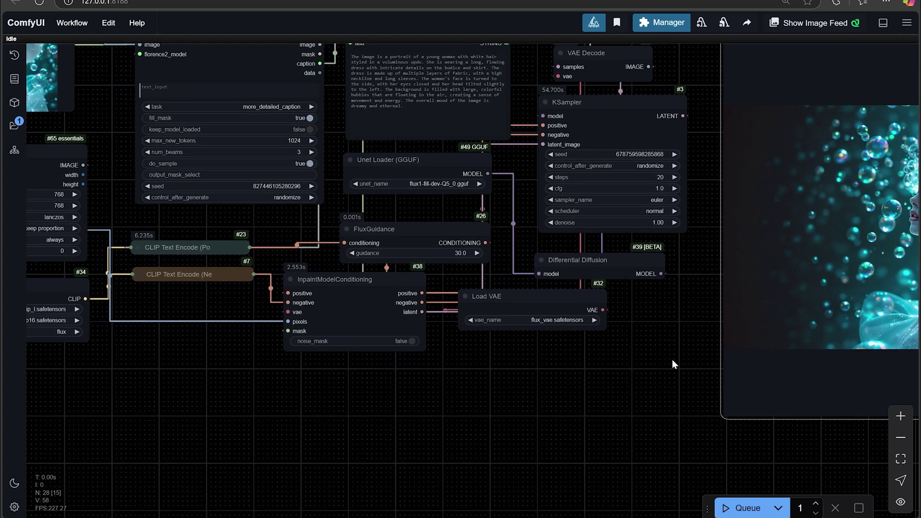
scroll(671, 474, "right", 5)
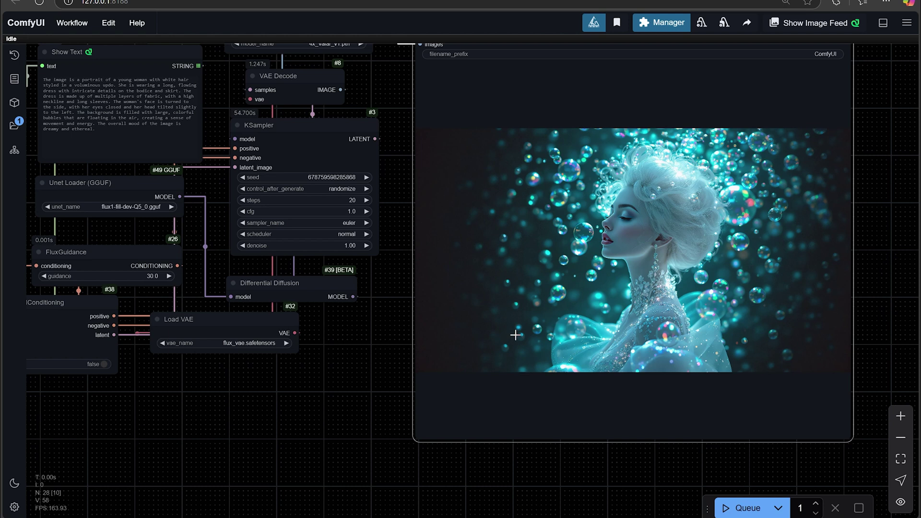
scroll(674, 335, "down", 3)
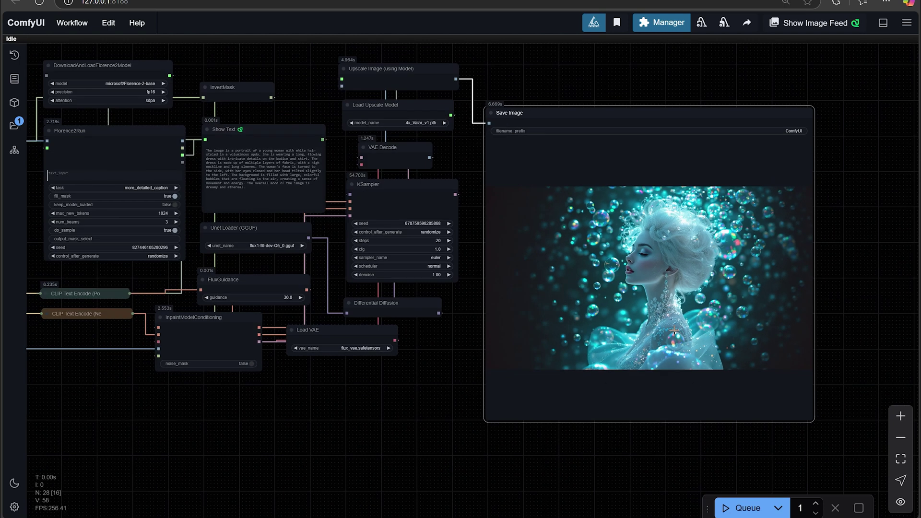
scroll(675, 318, "up", 4)
scroll(659, 232, "down", 3)
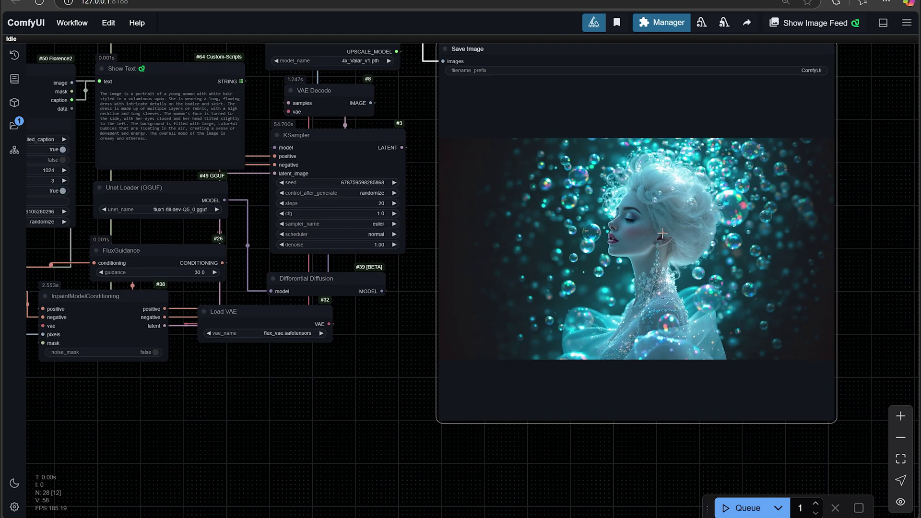
scroll(668, 265, "up", 2)
scroll(721, 280, "down", 3)
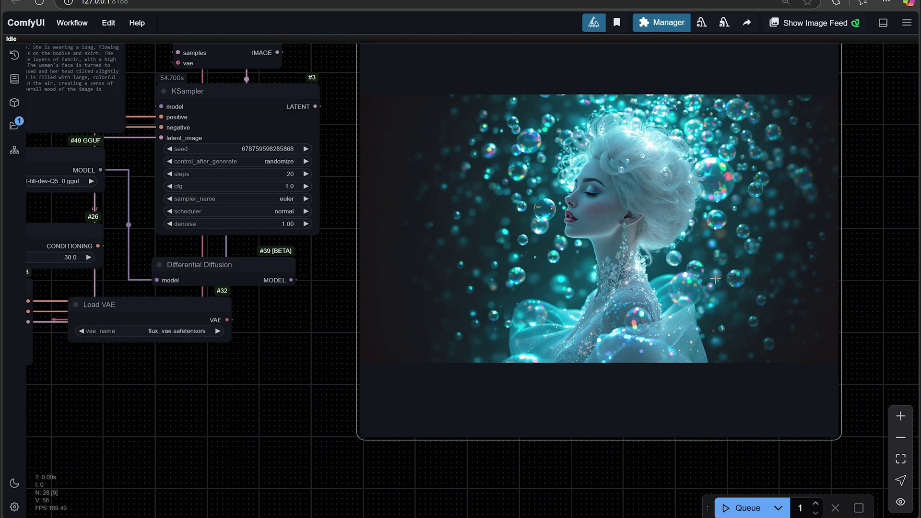
scroll(710, 276, "up", 3)
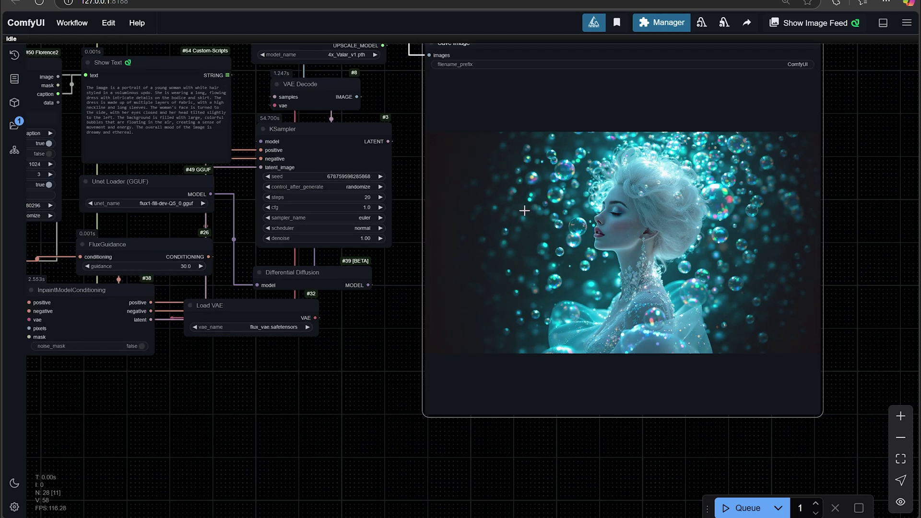
Step: Compare the original bubble portrait in the image loading node with its outpainted version in the Save Image node
left_click_drag(336, 381, 759, 402)
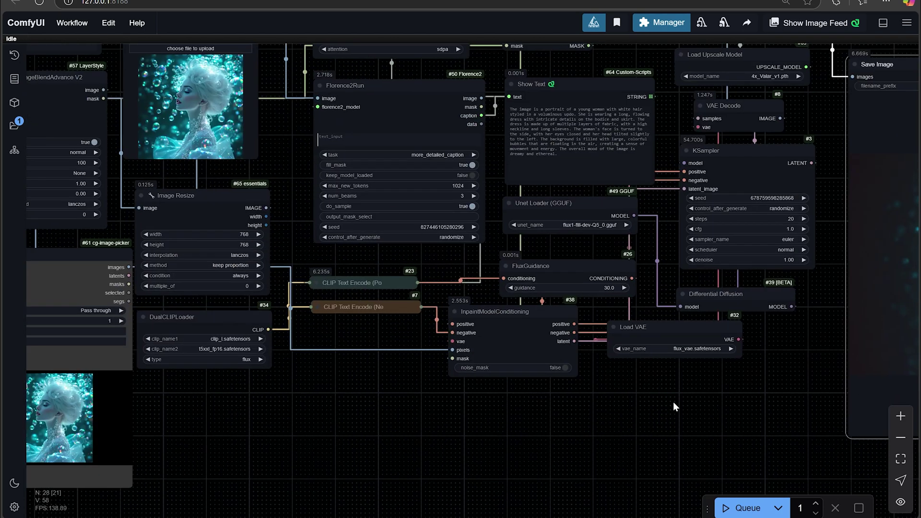
left_click_drag(673, 403, 455, 392)
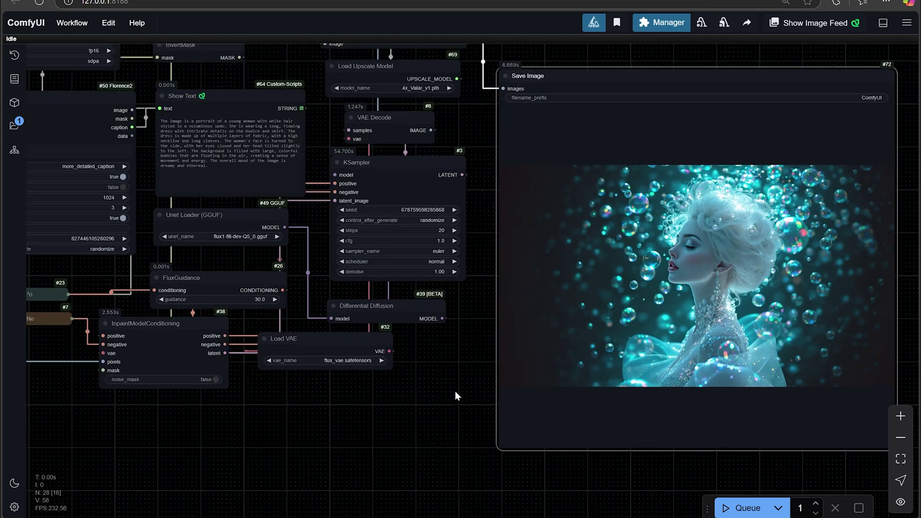
scroll(455, 390, "up", 2)
left_click_drag(452, 352, 333, 427)
left_click_drag(361, 148, 377, 103)
left_click_drag(359, 407, 341, 411)
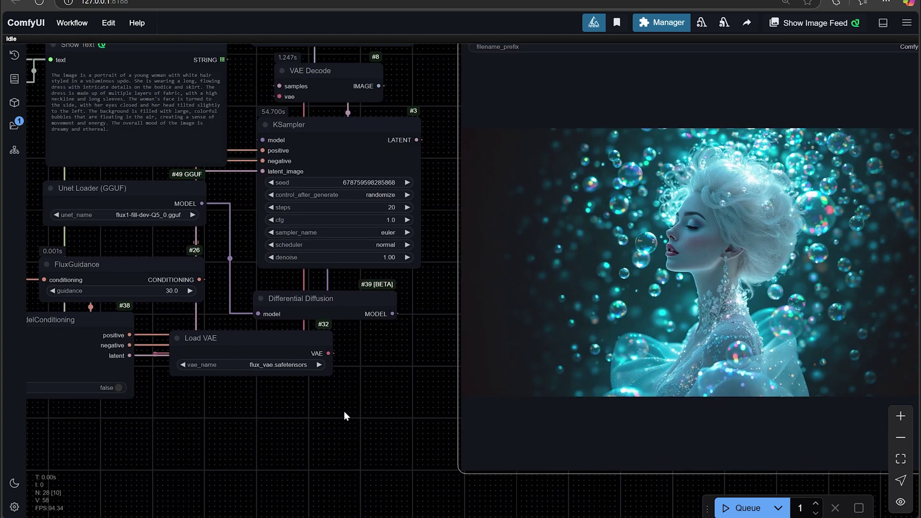
scroll(419, 389, "down", 1)
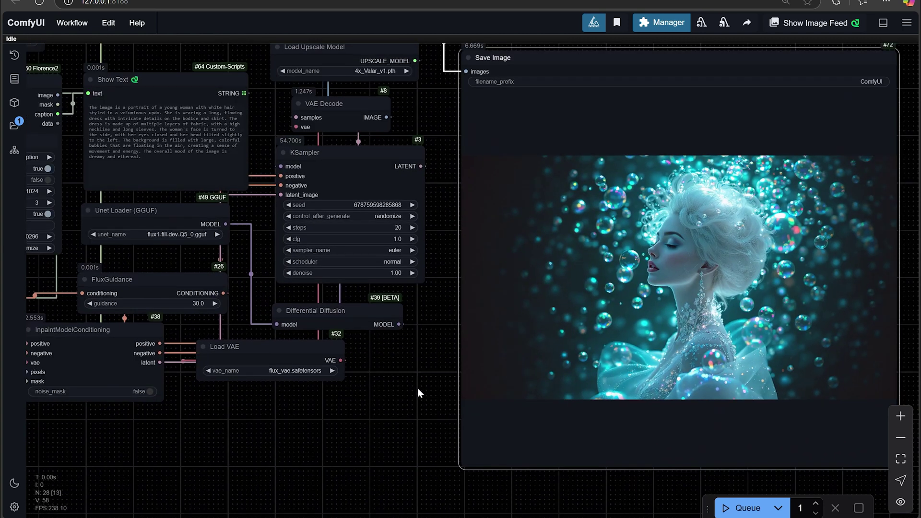